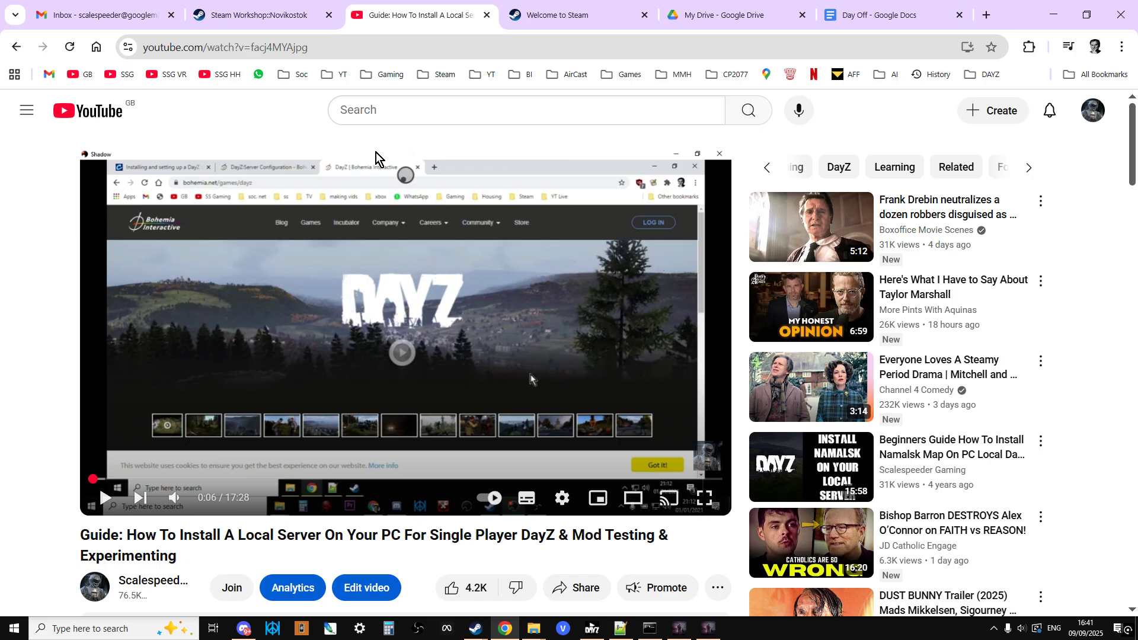
- Review the Novikostok mod's Steam Workshop page, including its subscription status and description
click(285, 19)
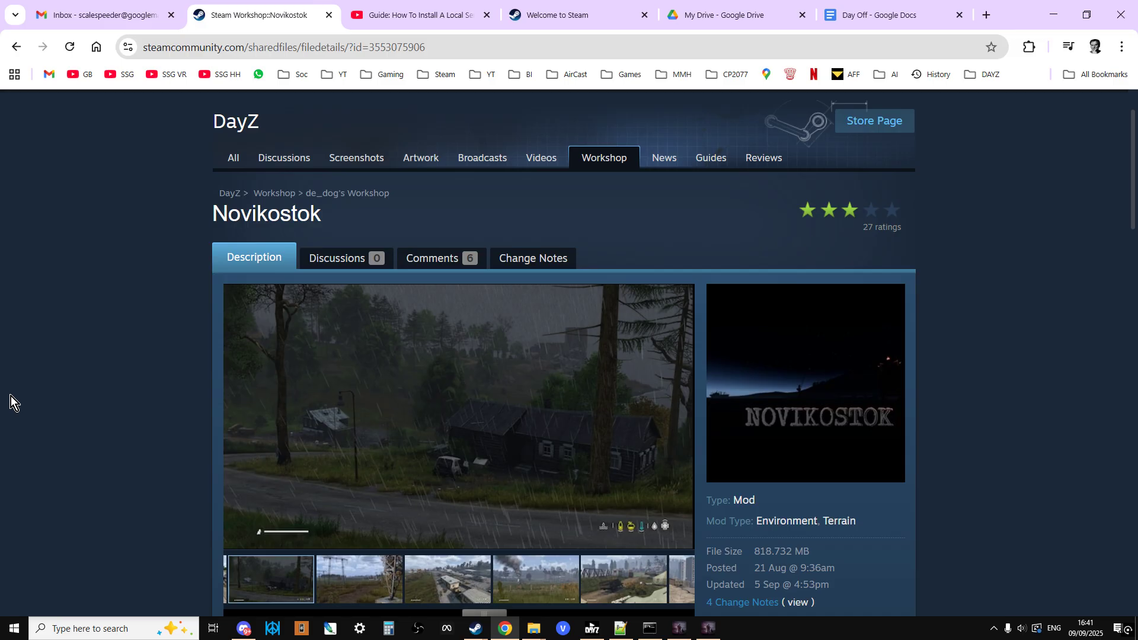
scroll(26, 394, down, 5)
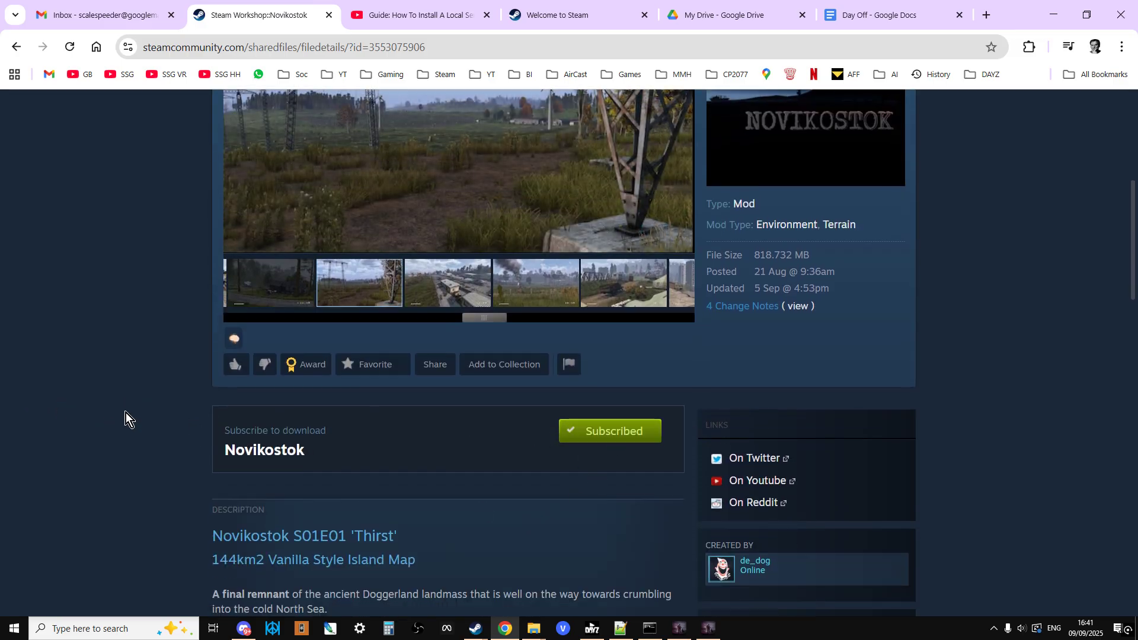
scroll(670, 442, down, 5)
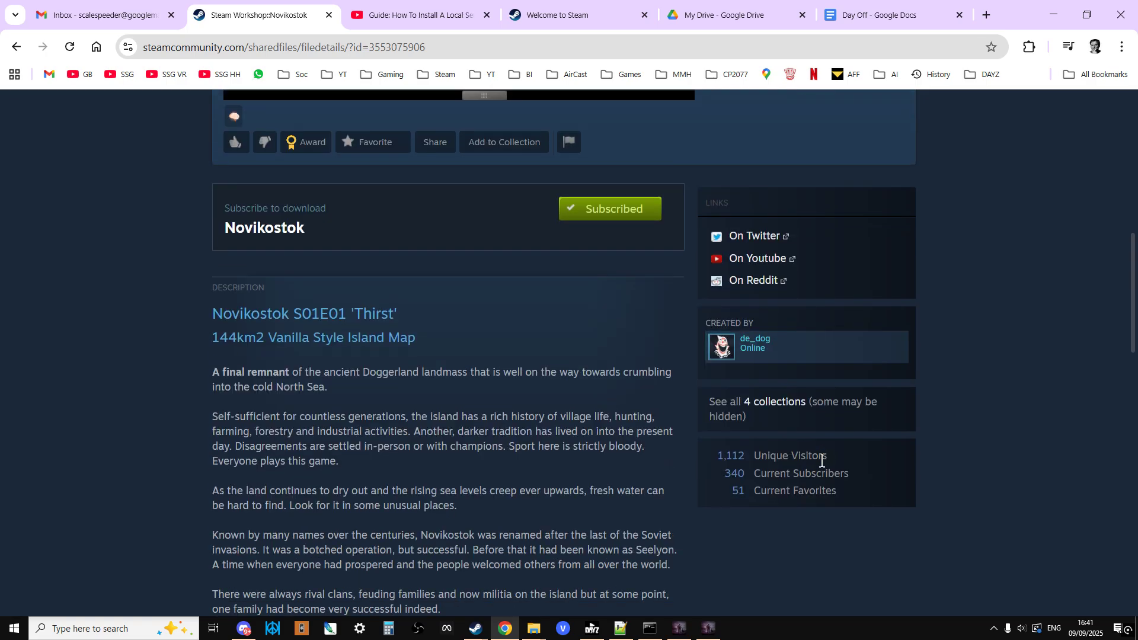
scroll(130, 471, up, 10)
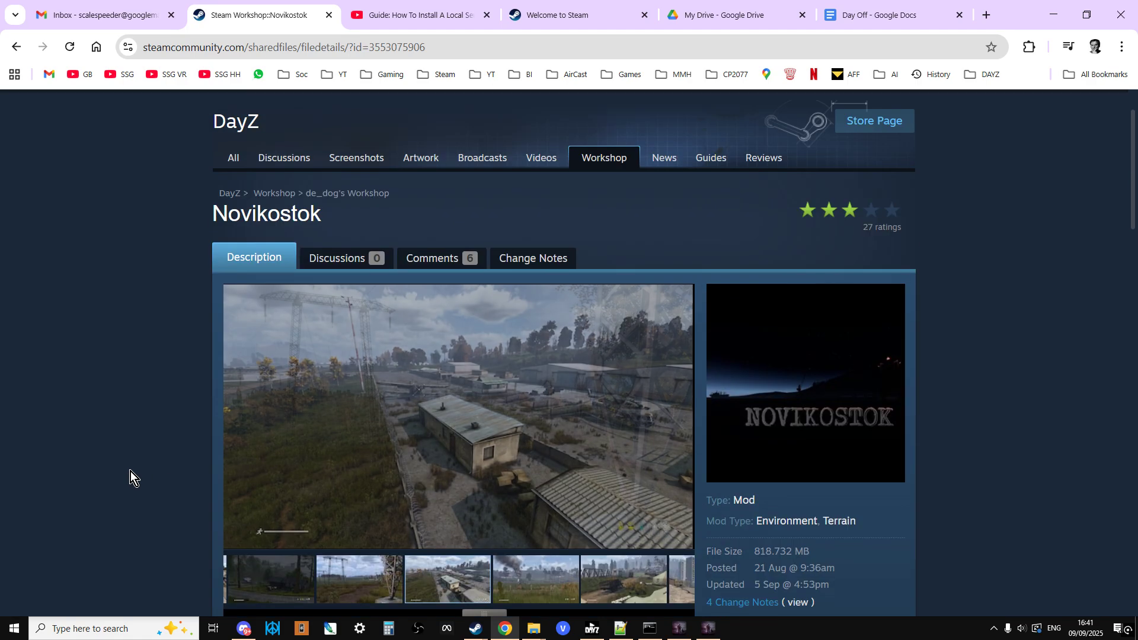
scroll(131, 471, down, 1)
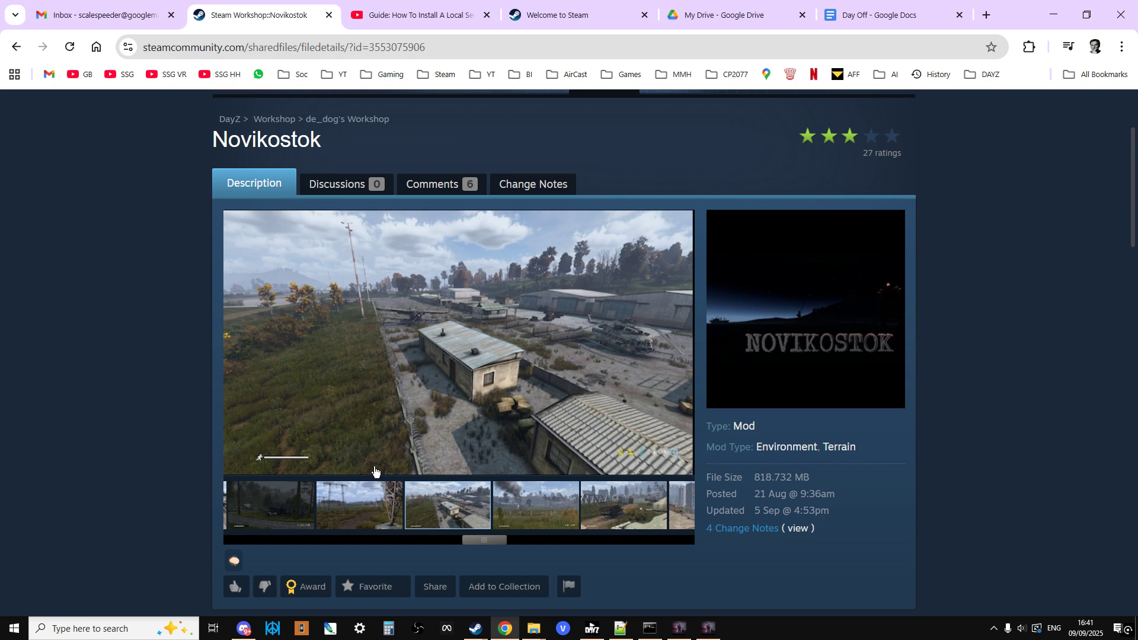
- Close the SSG NOVIKOSTOK Local Server console and exit the running DayZ game
click(650, 628)
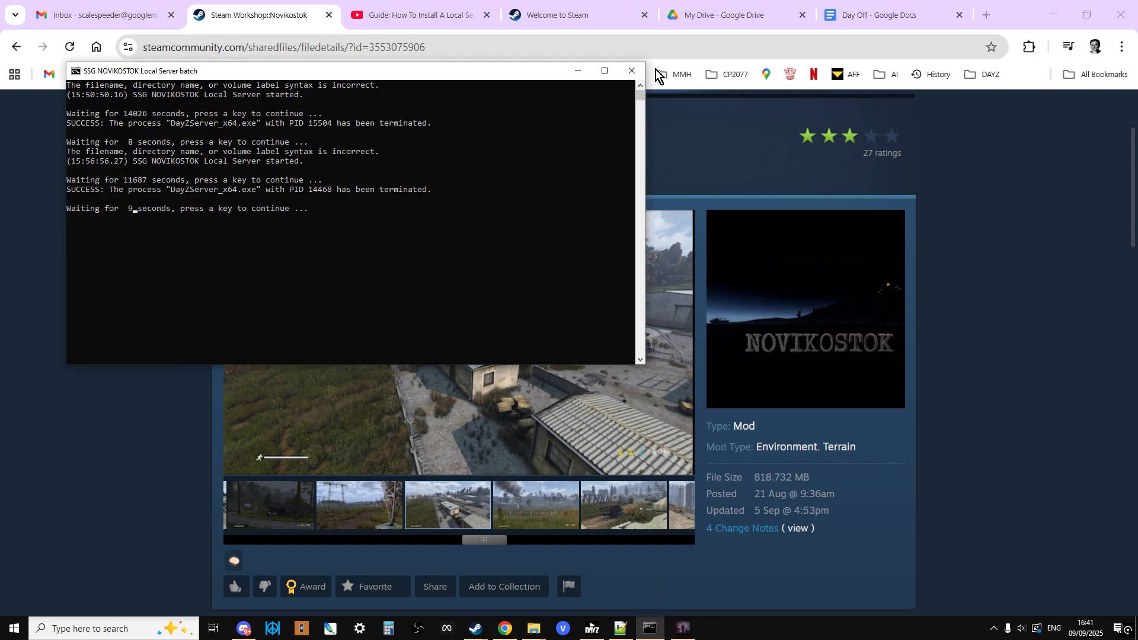
click(631, 73)
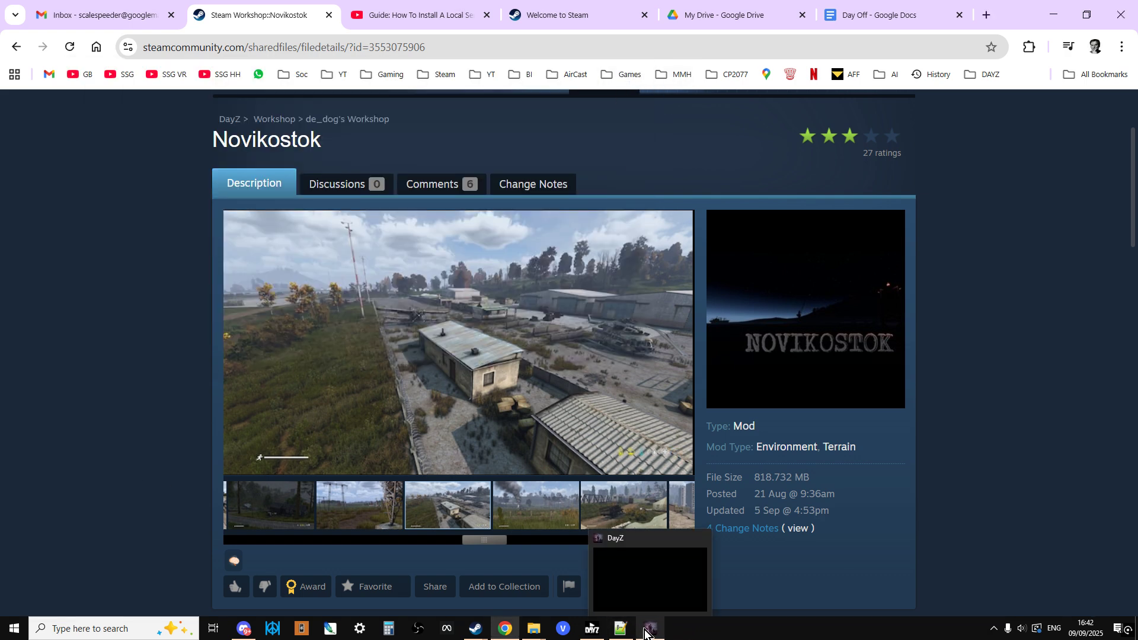
click(647, 633)
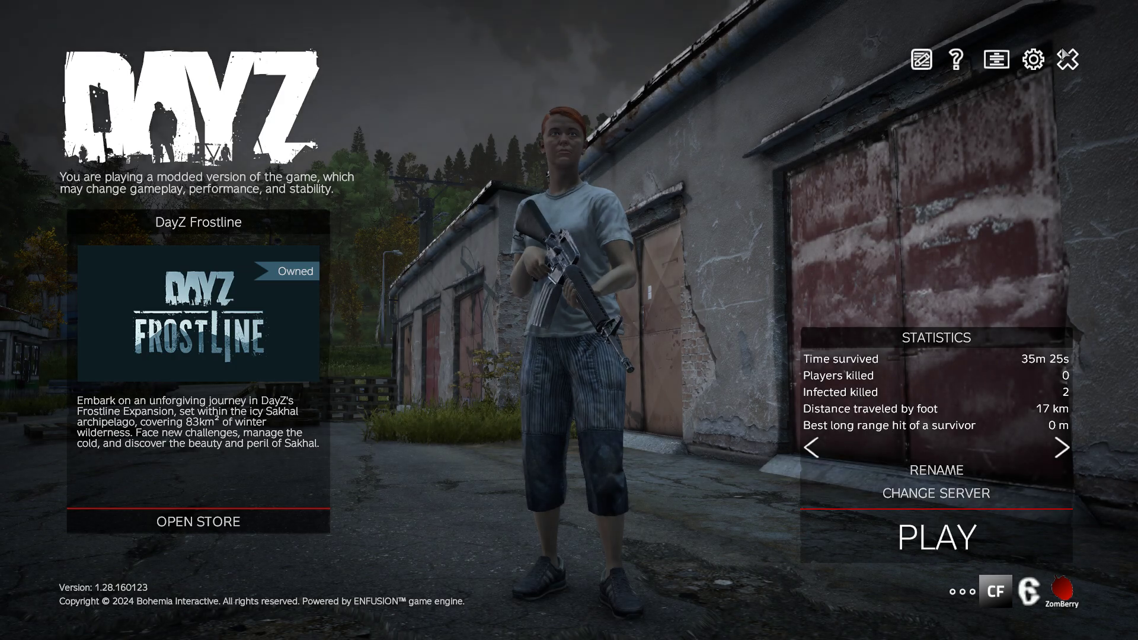
click(1067, 60)
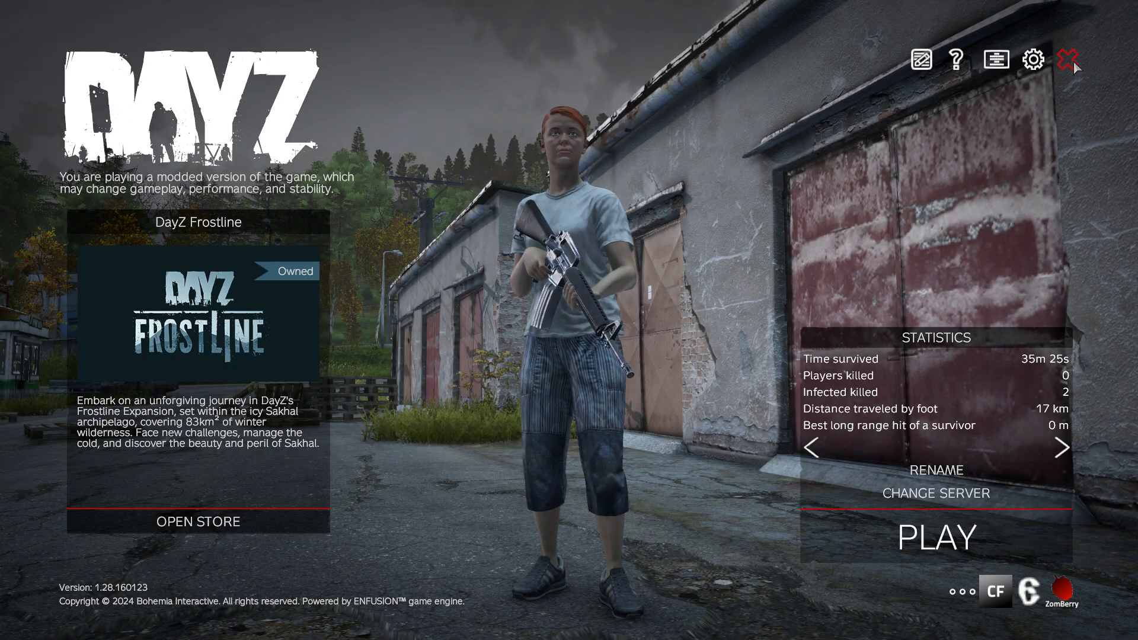
click(599, 356)
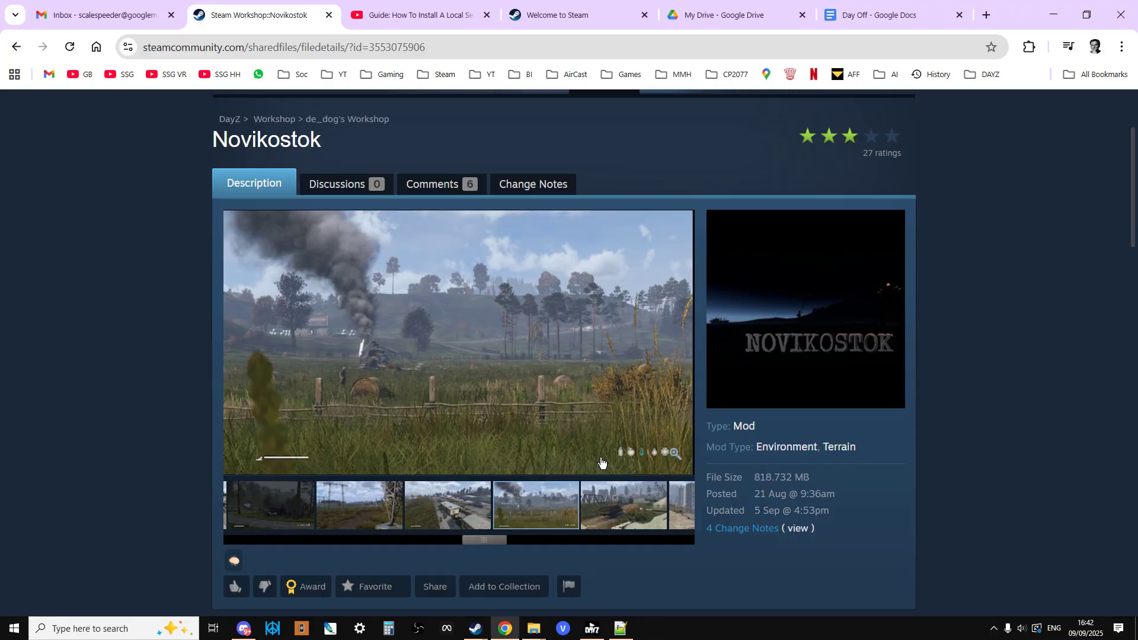
- Switch to the DayZ launcher, dismiss the crash report and open the Novikostok mod's folder location in Windows Explorer, accepting the Workshop cache warning
click(592, 629)
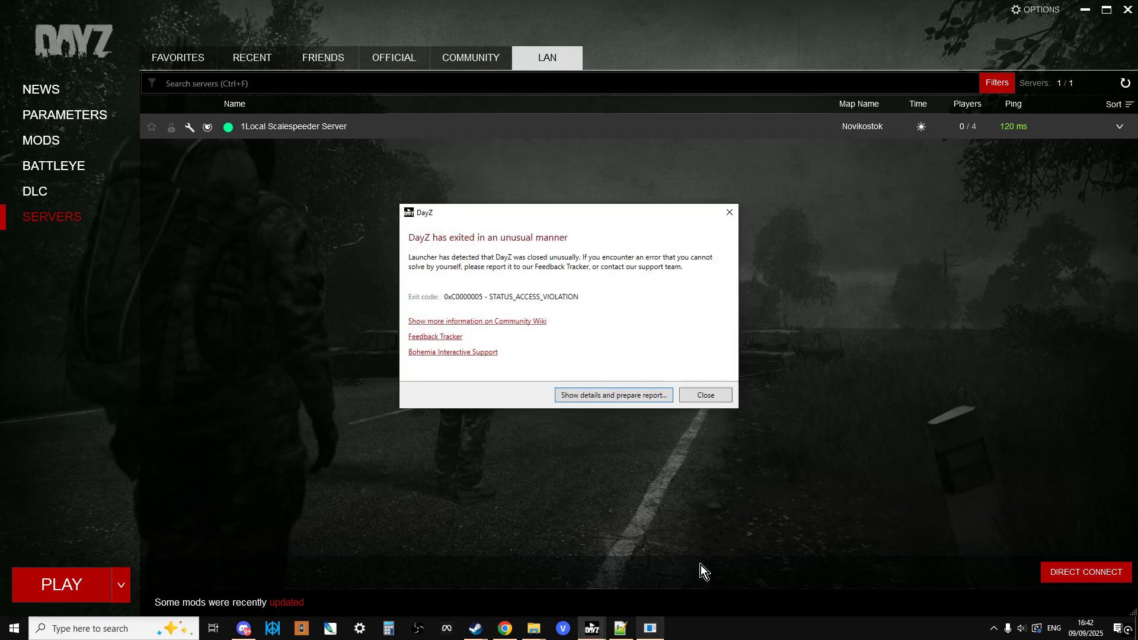
click(712, 393)
click(35, 139)
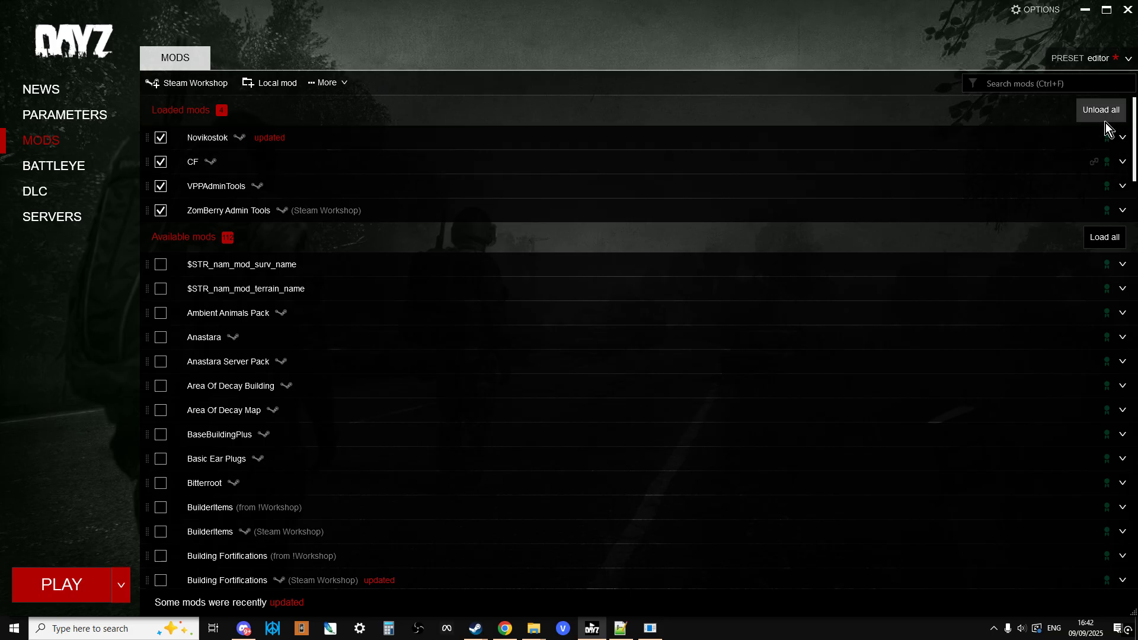
click(1124, 139)
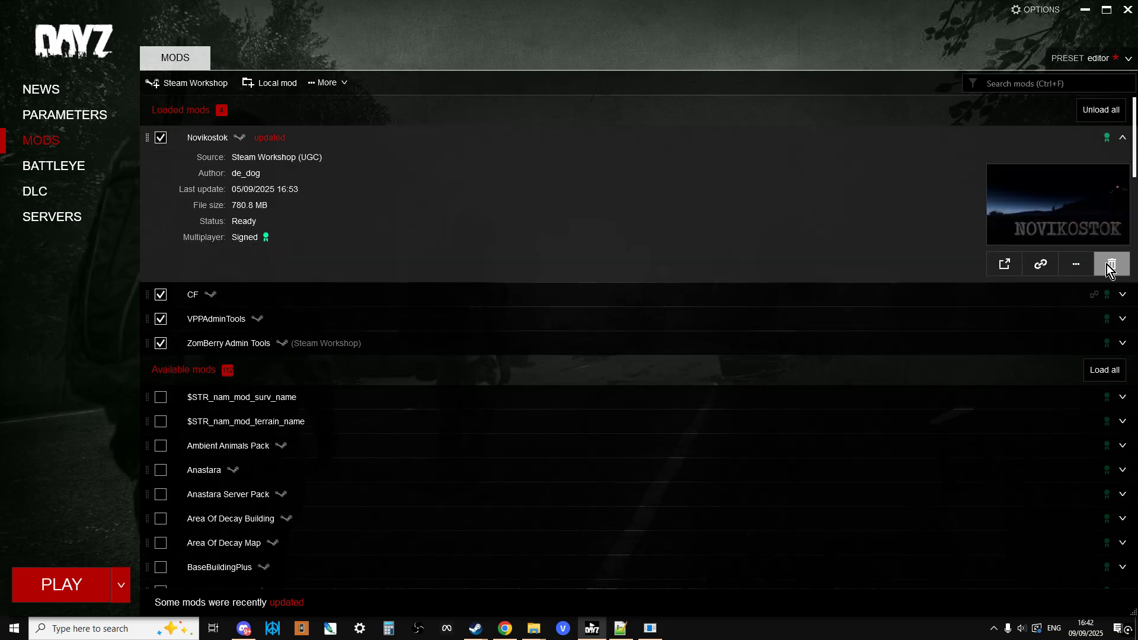
click(1079, 262)
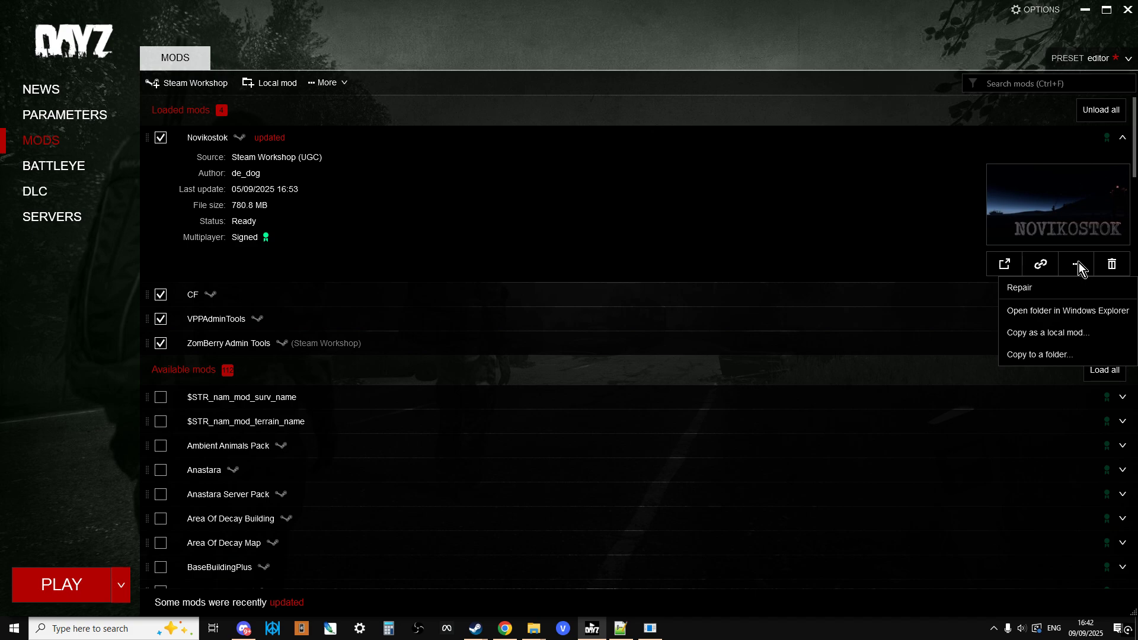
click(1048, 312)
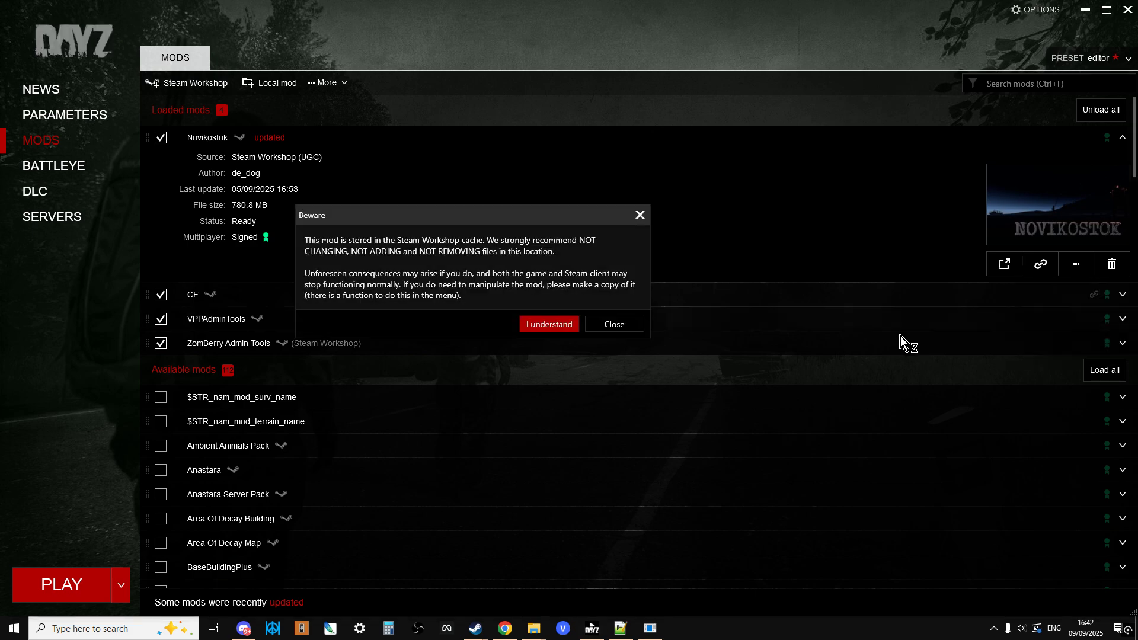
click(547, 324)
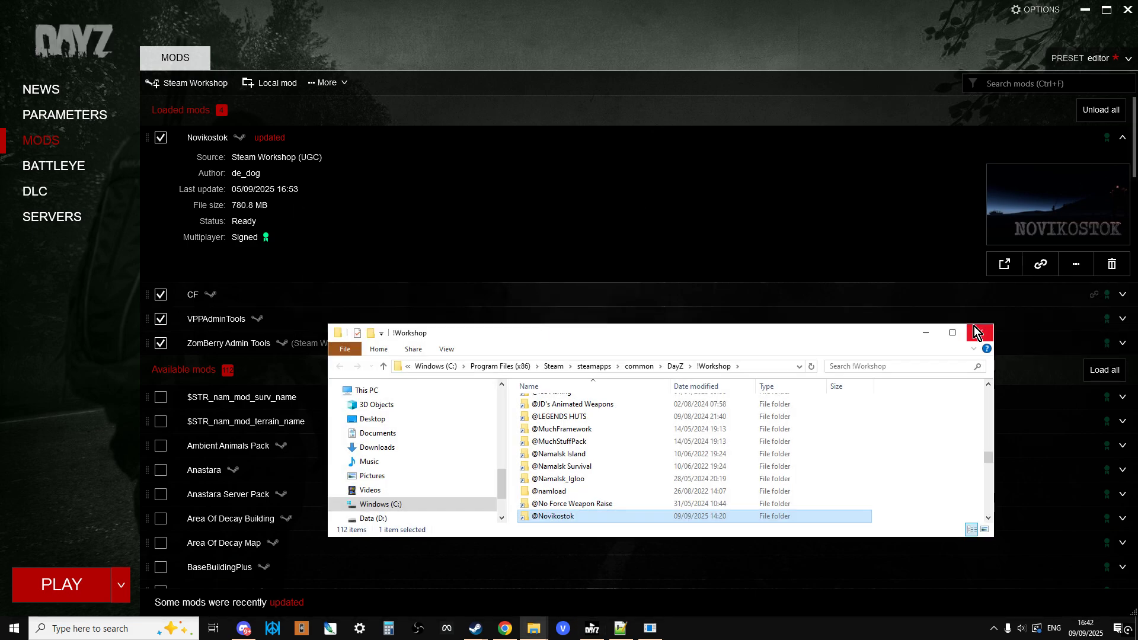
click(954, 333)
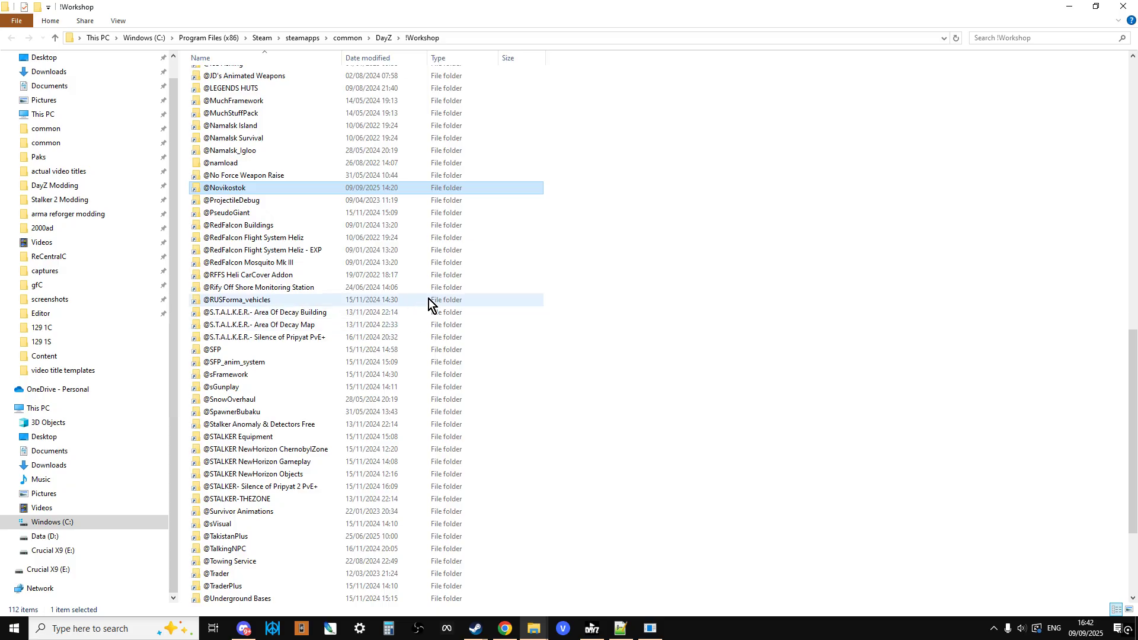
- Check the !Workshop folder's properties for its location on disk, then dismiss them without changes
scroll(543, 310, up, 18)
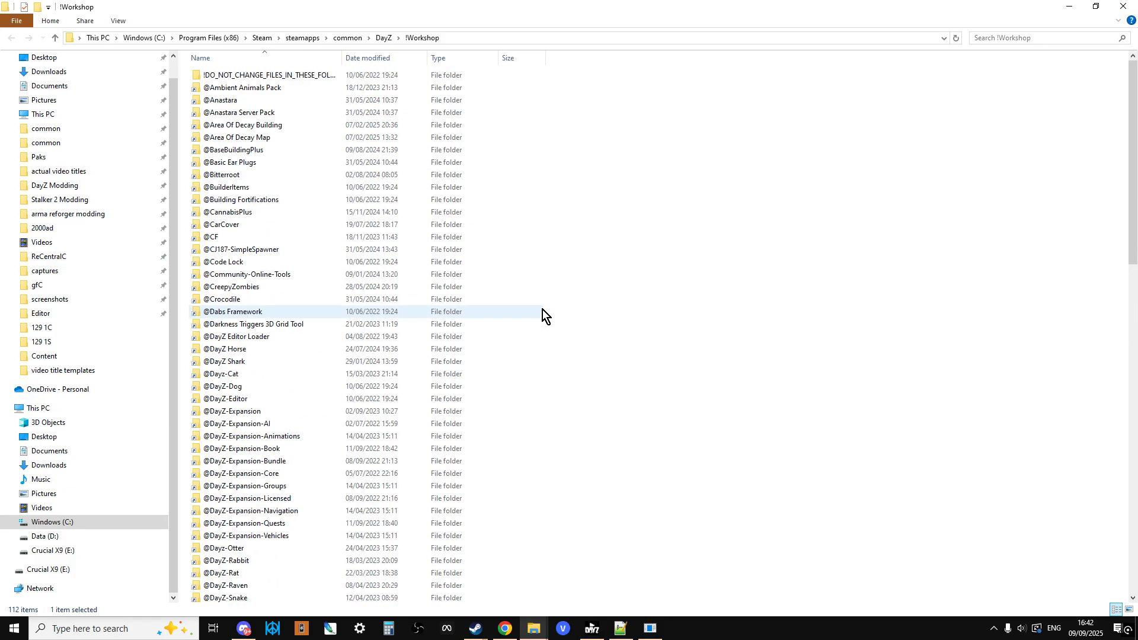
right_click(708, 265)
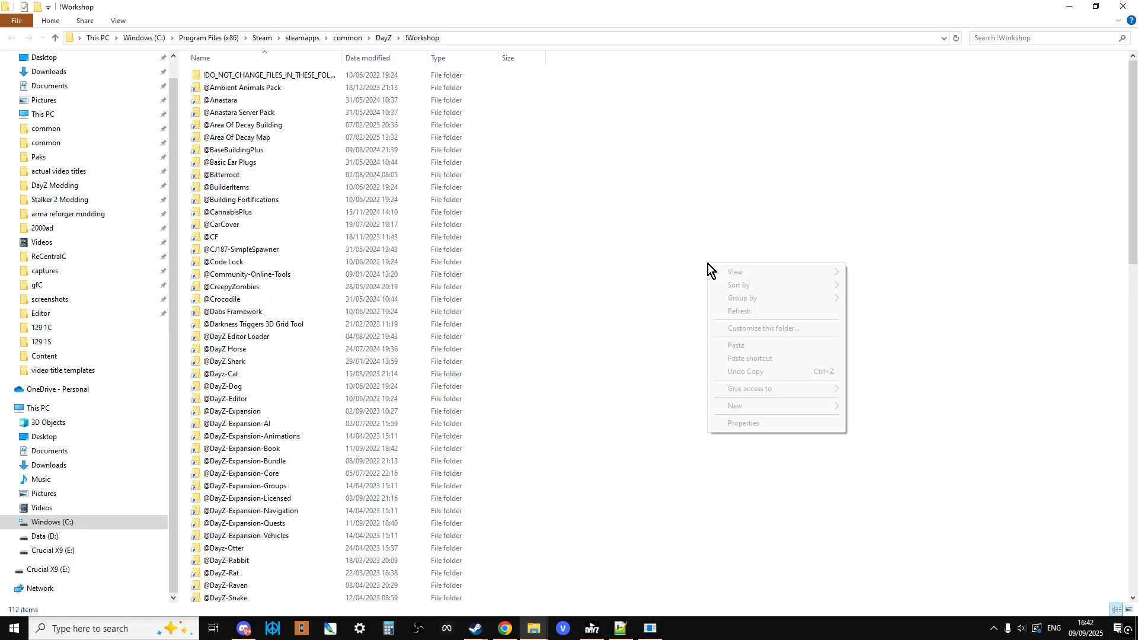
click(749, 426)
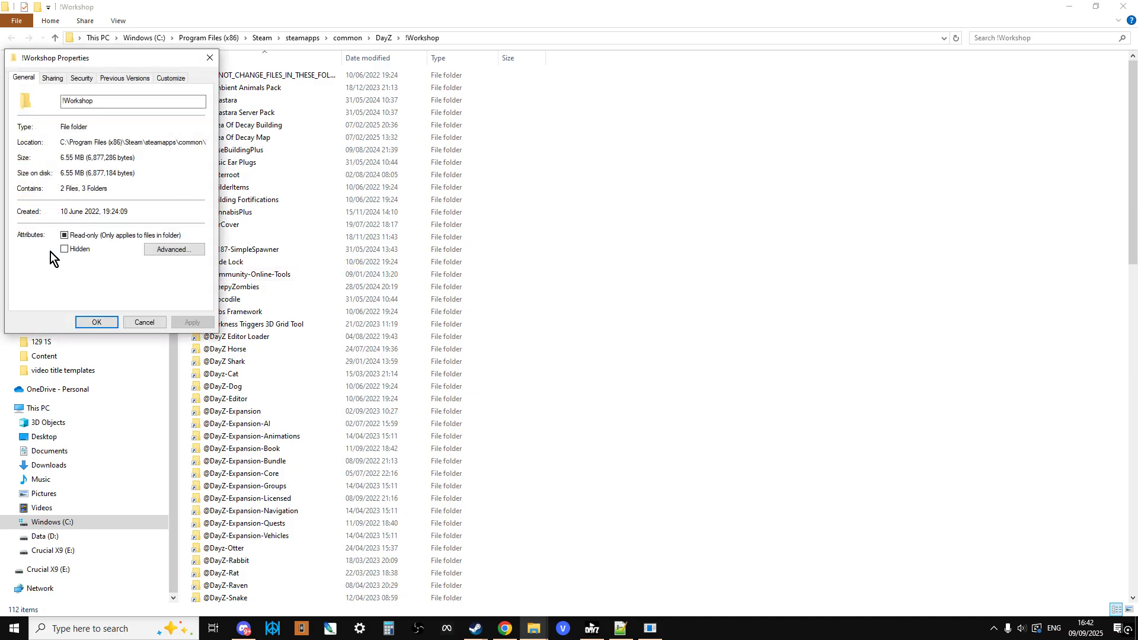
click(137, 322)
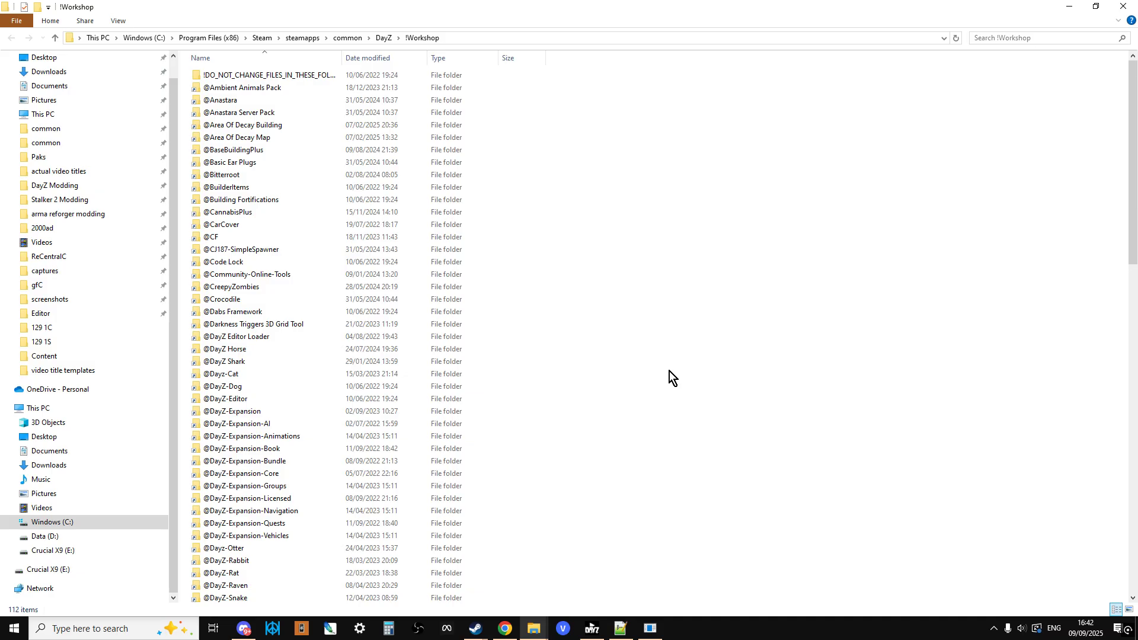
scroll(556, 281, down, 8)
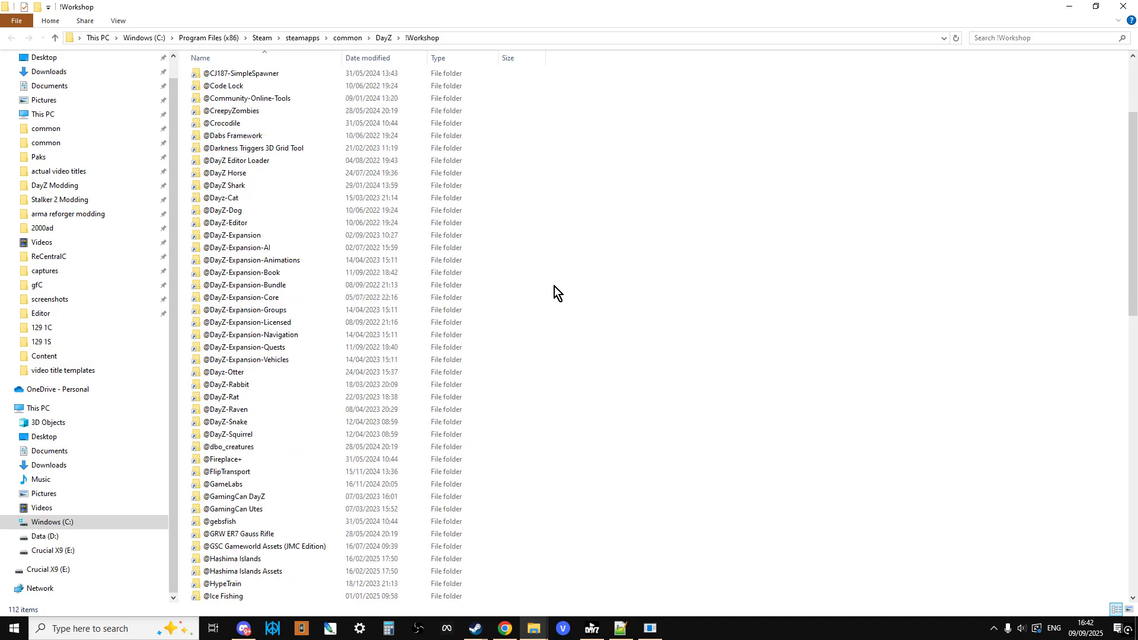
scroll(554, 292, down, 2)
scroll(553, 295, down, 3)
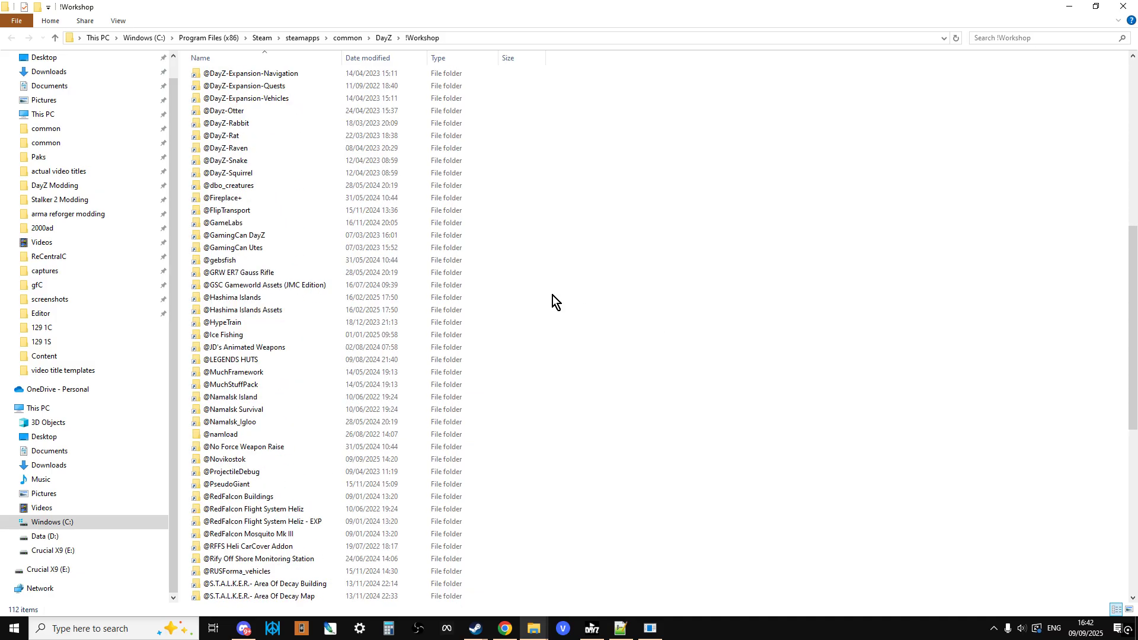
click(226, 424)
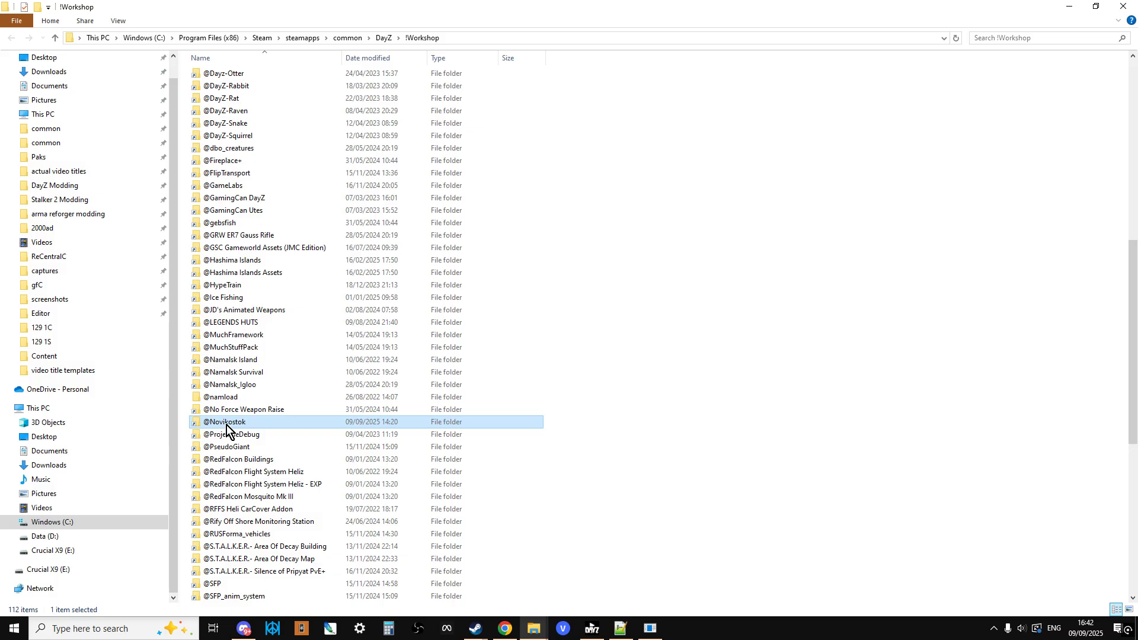
right_click(226, 425)
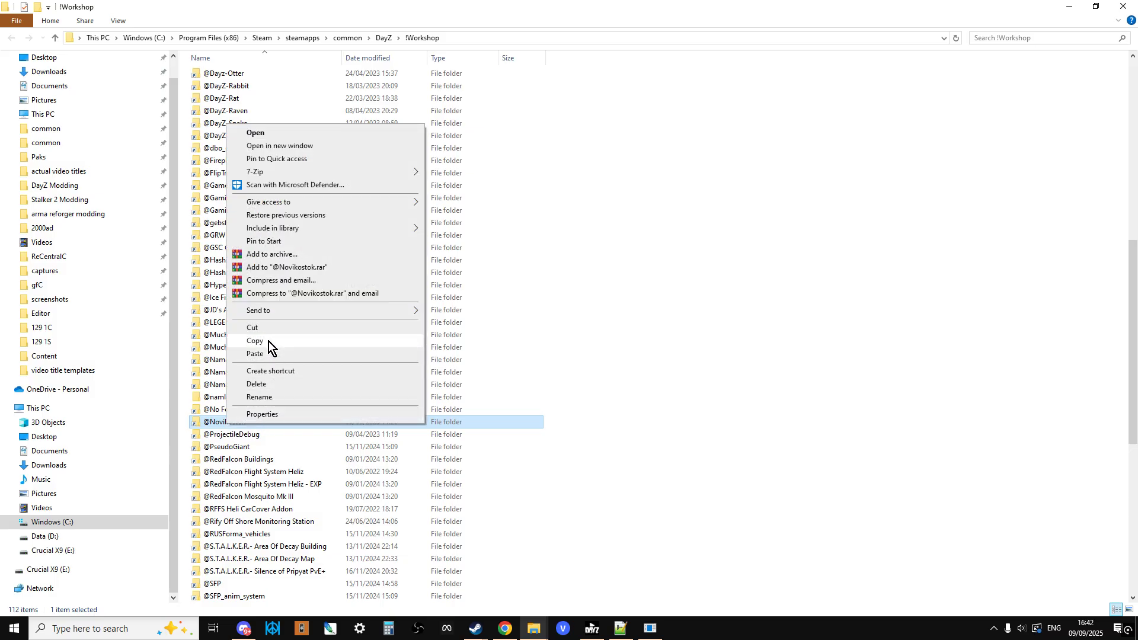
- Go up to the Steam common folder and open DayZServer, checking where the mod folder can be pasted
click(55, 38)
click(54, 37)
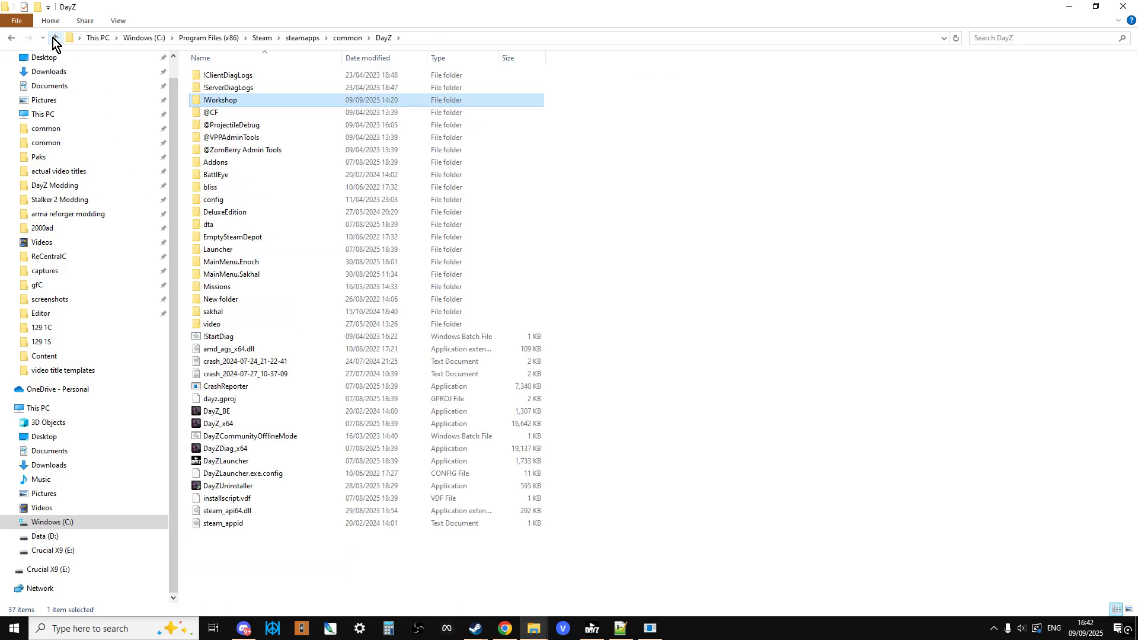
click(54, 39)
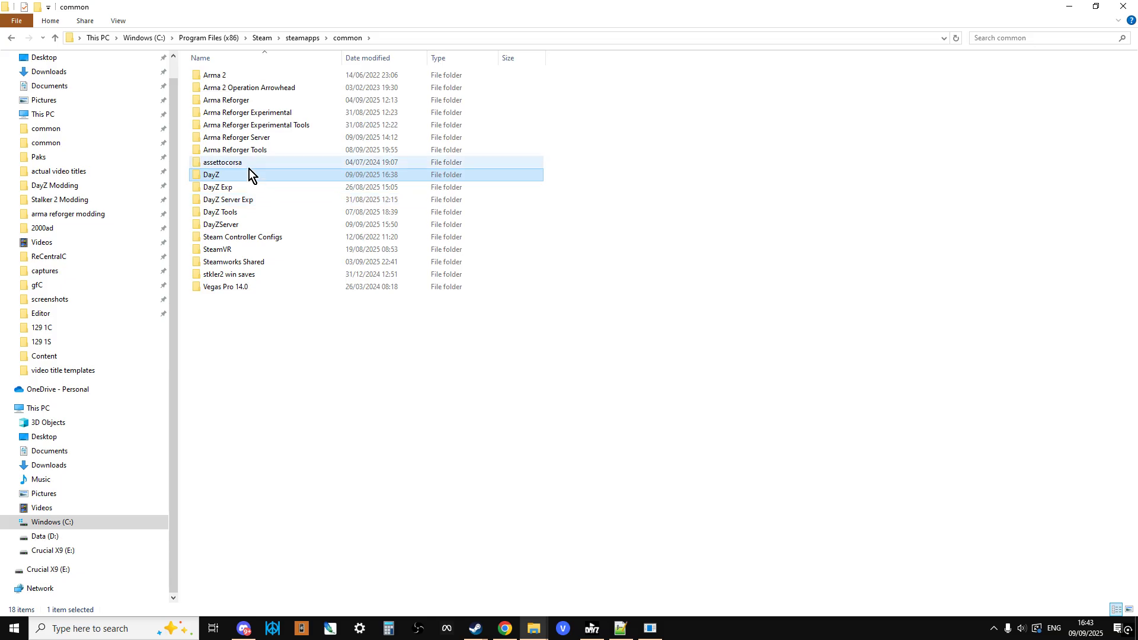
double_click(228, 225)
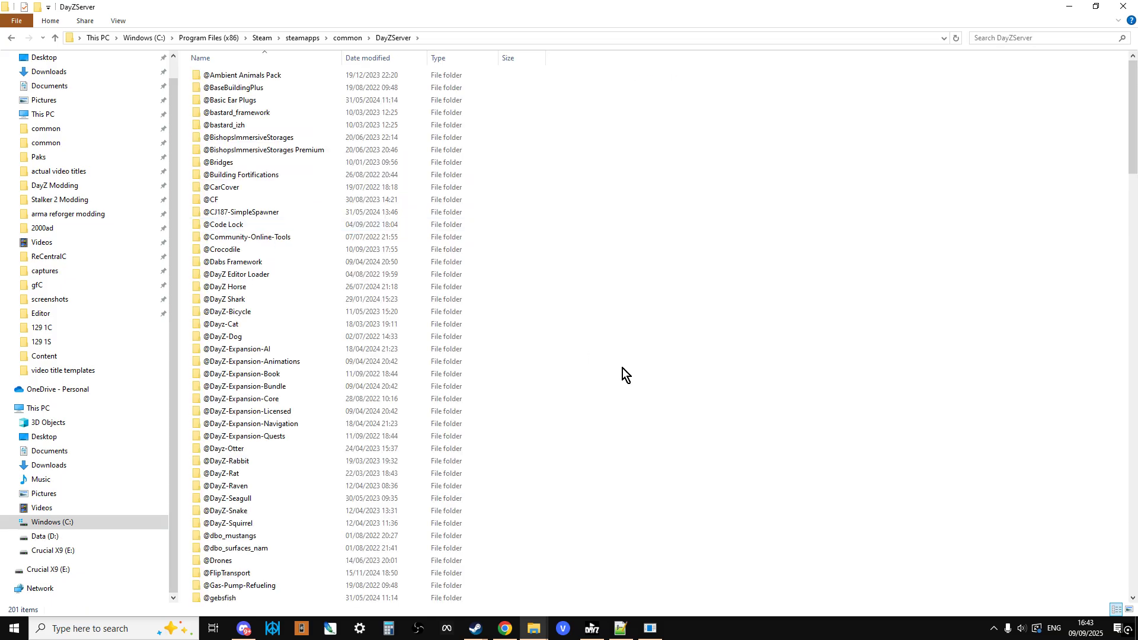
right_click(741, 277)
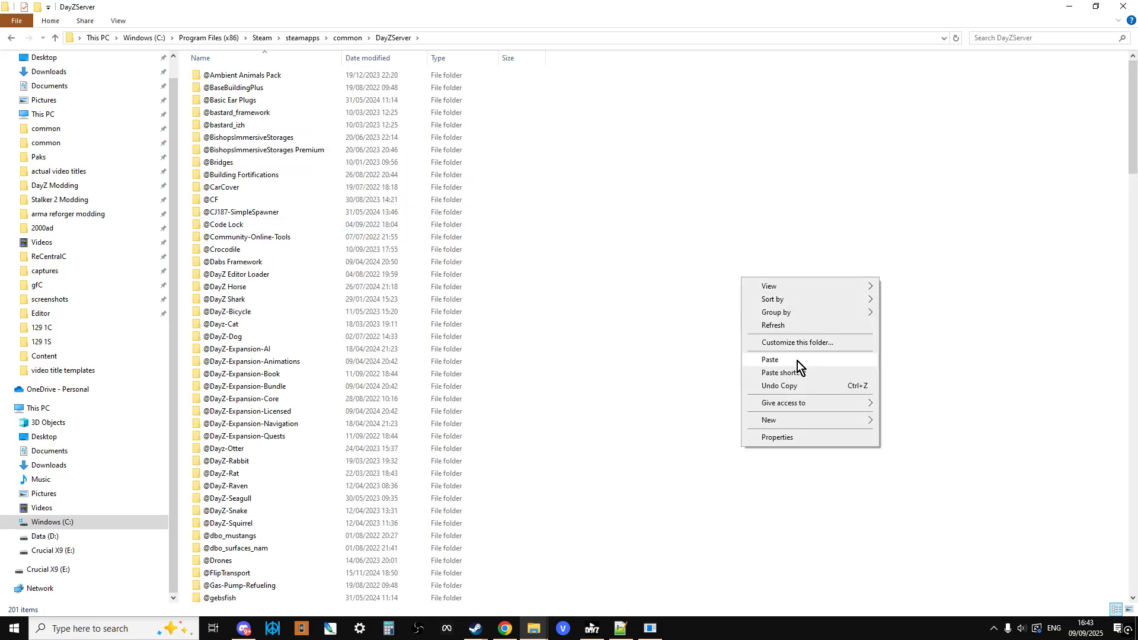
click(677, 345)
scroll(675, 345, down, 7)
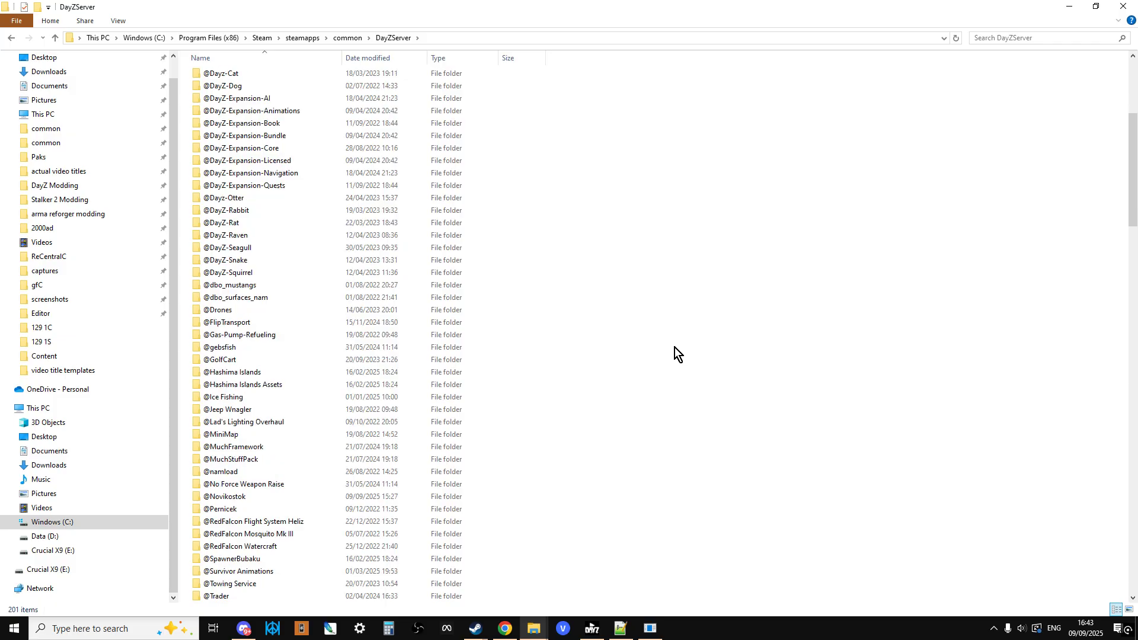
scroll(675, 347, down, 5)
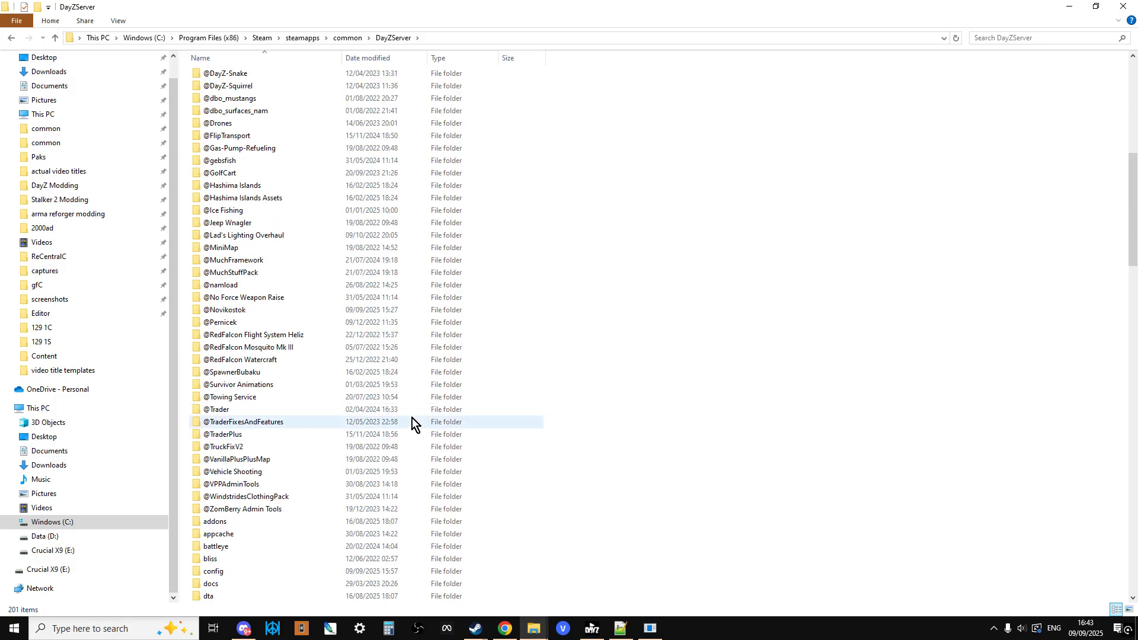
click(248, 309)
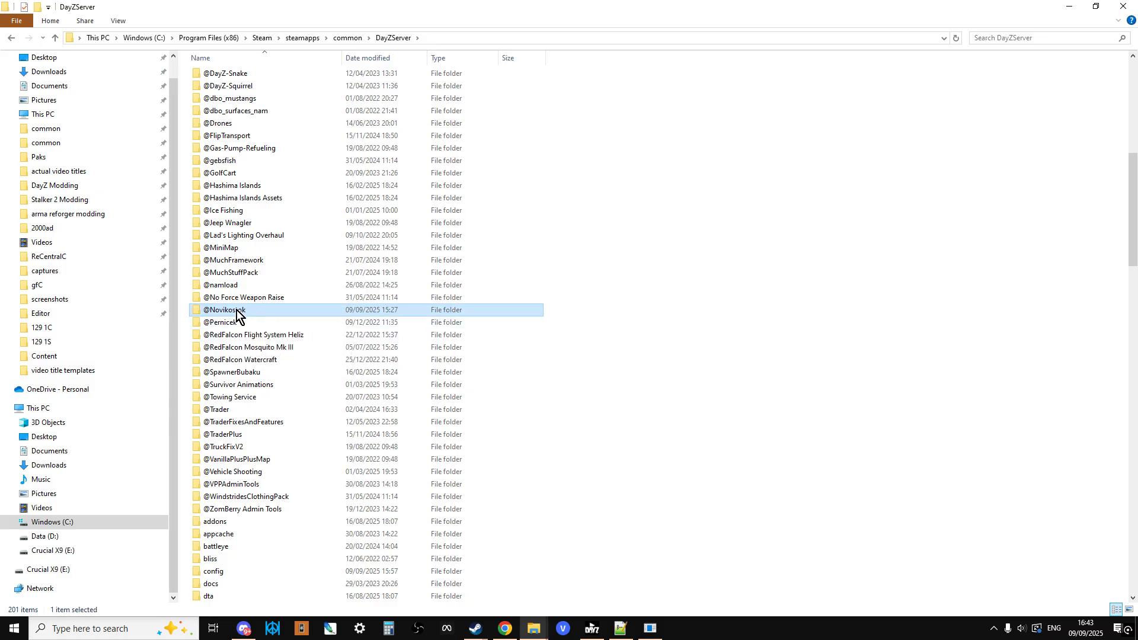
double_click(235, 310)
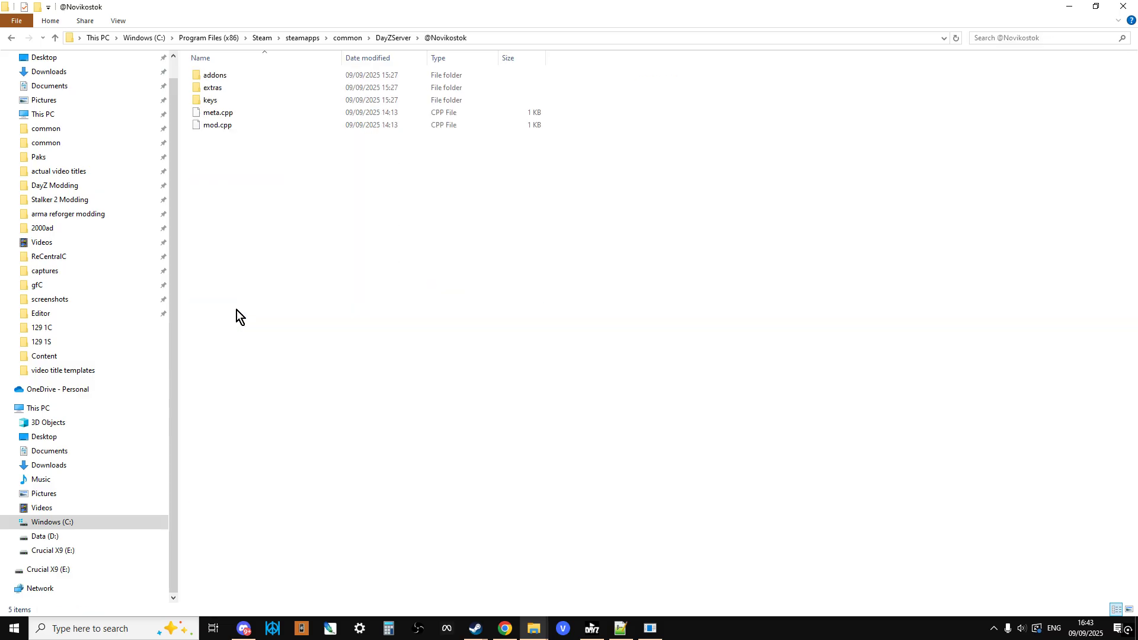
double_click(222, 101)
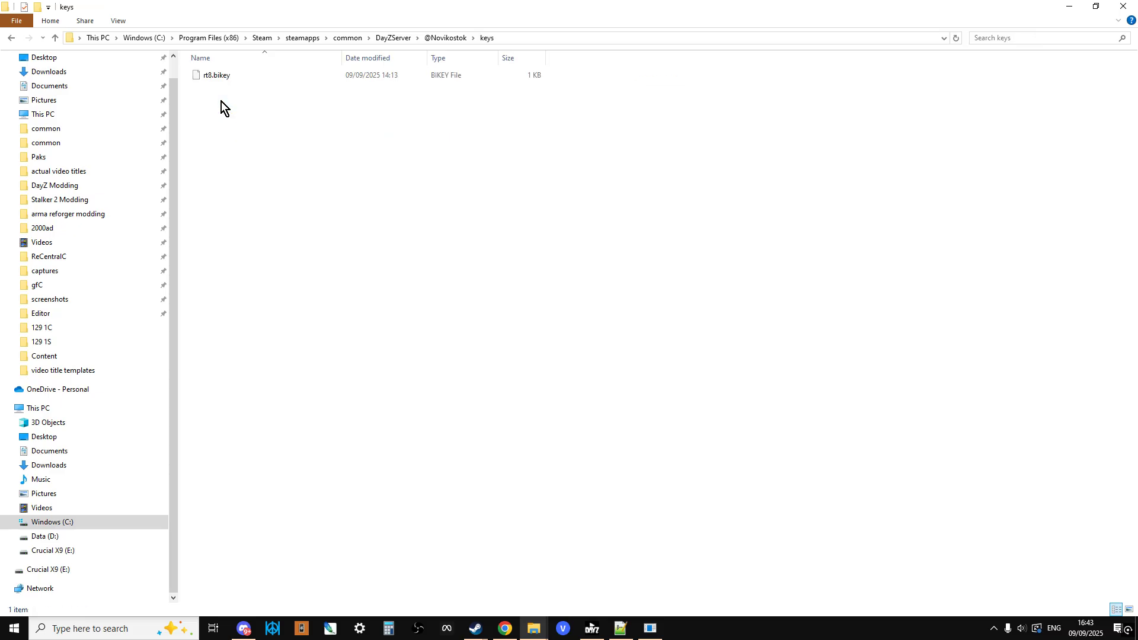
right_click(218, 79)
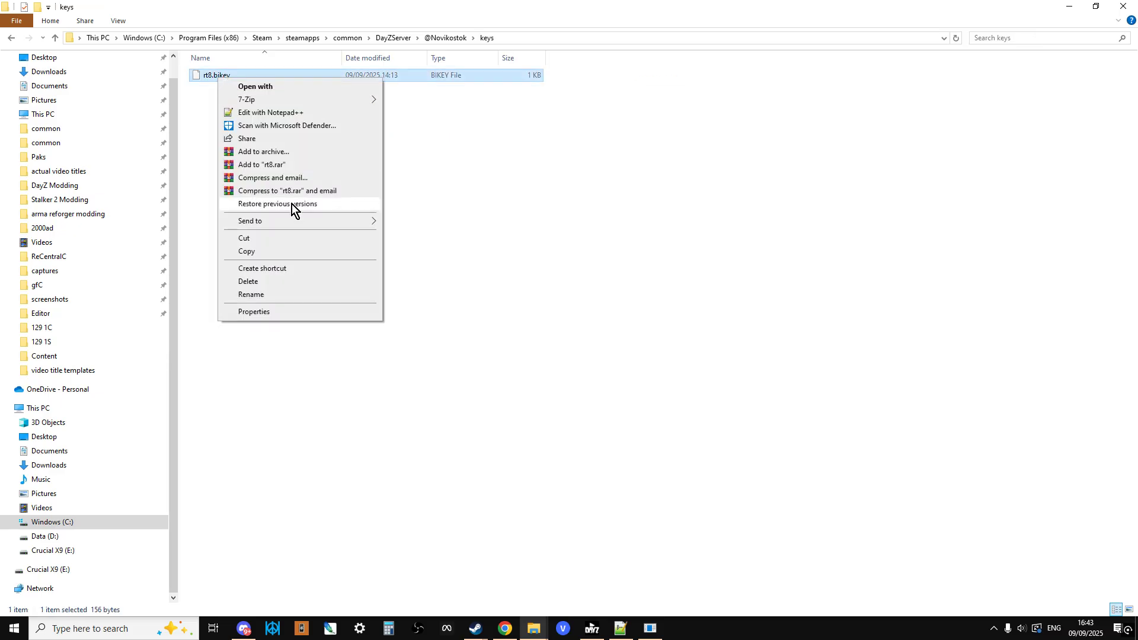
click(276, 251)
- Open the DayZServer directory's own keys folder and check where the key file can be pasted, without pasting it
click(55, 39)
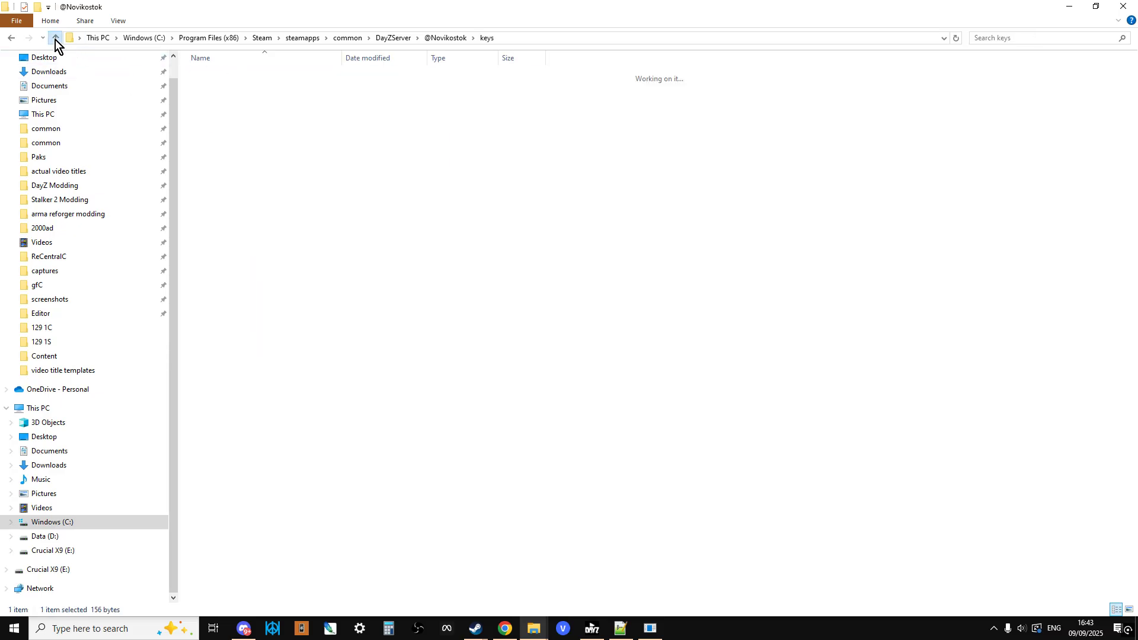
click(55, 38)
scroll(344, 344, down, 10)
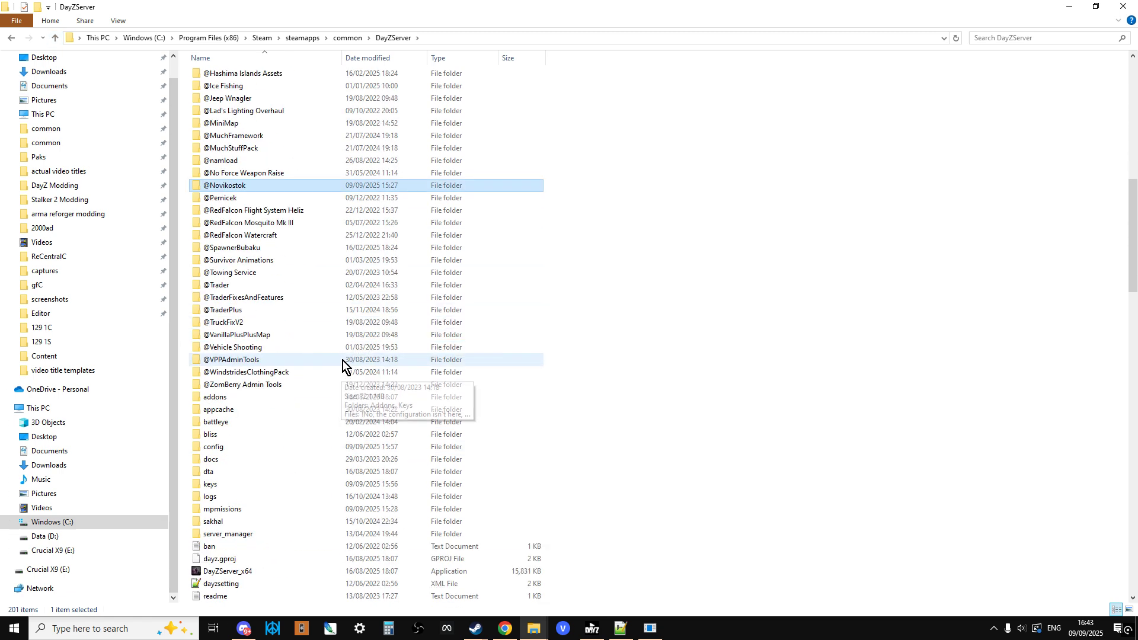
double_click(223, 485)
right_click(799, 387)
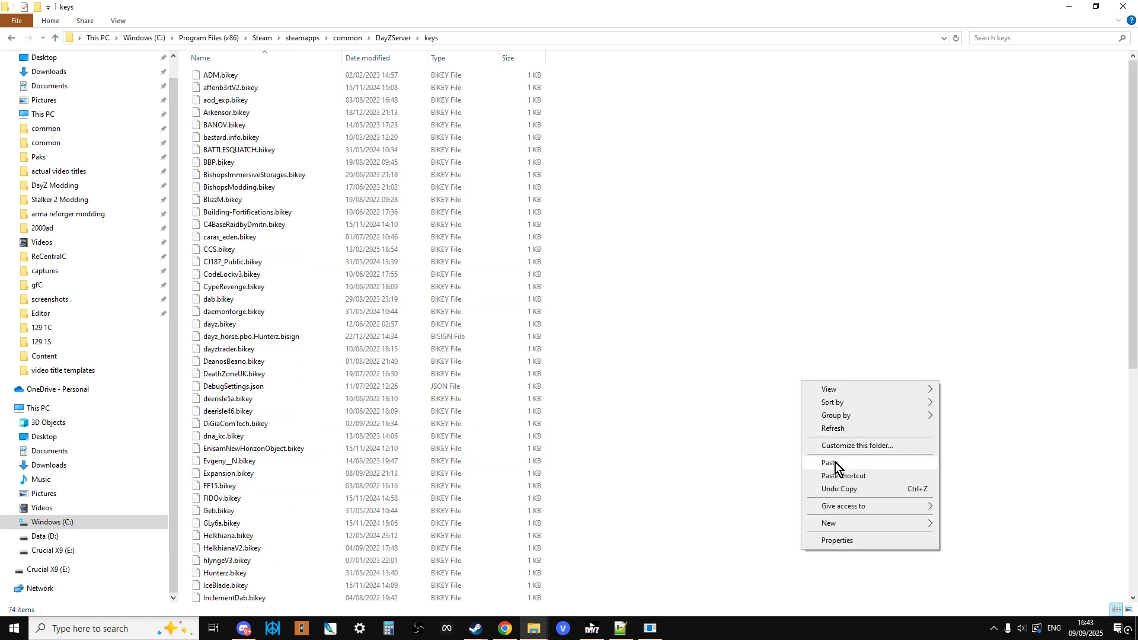
click(706, 347)
click(53, 38)
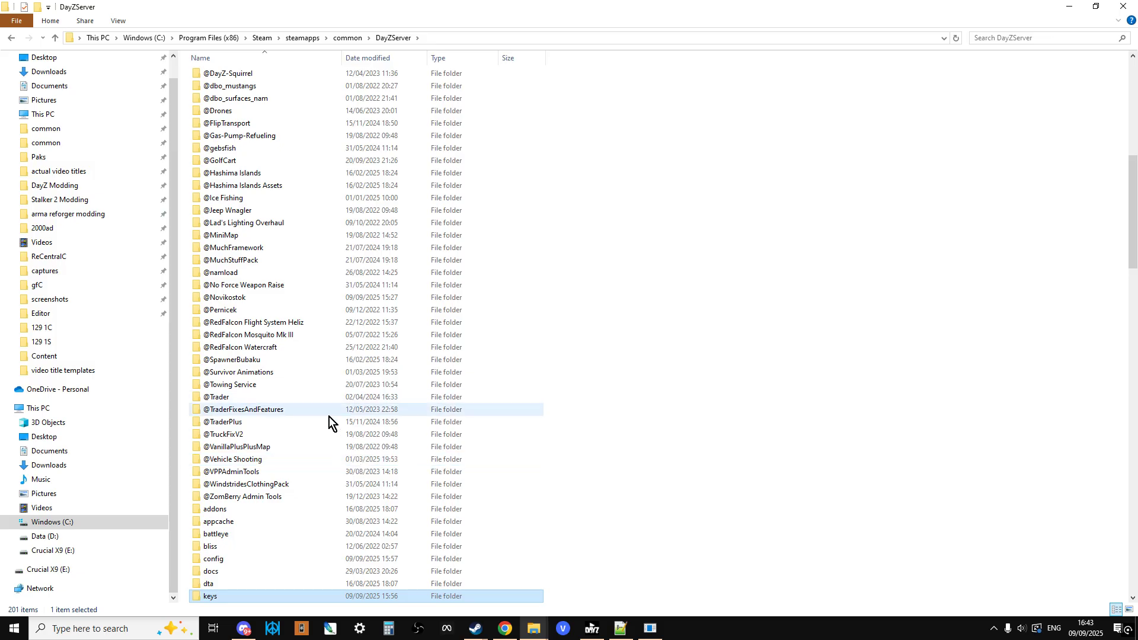
double_click(239, 298)
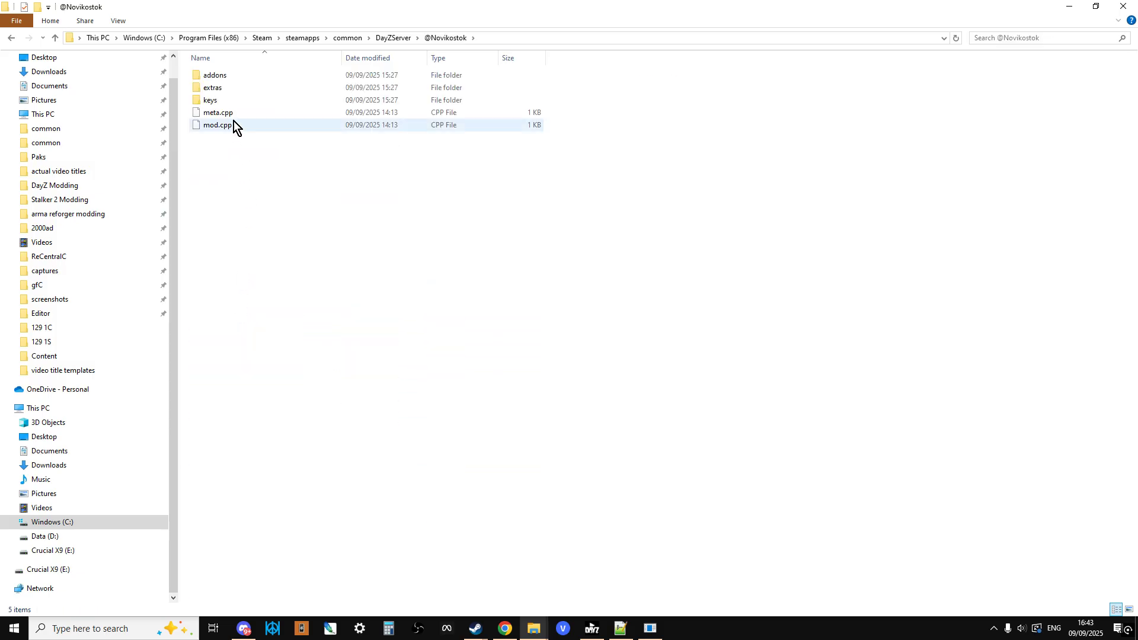
double_click(220, 88)
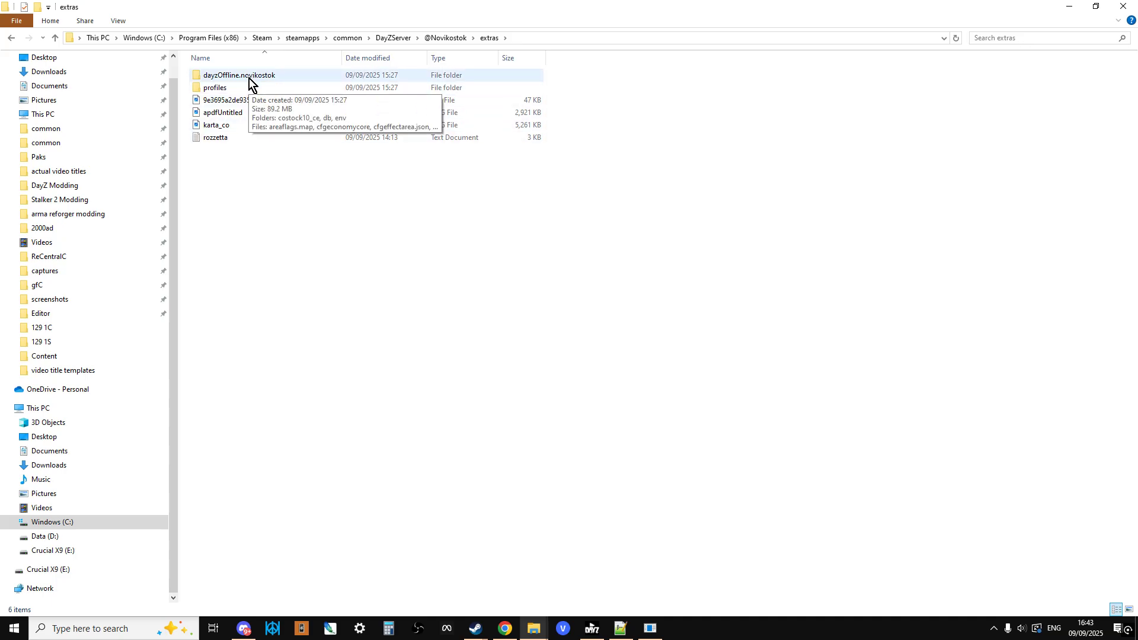
click(250, 83)
right_click(249, 82)
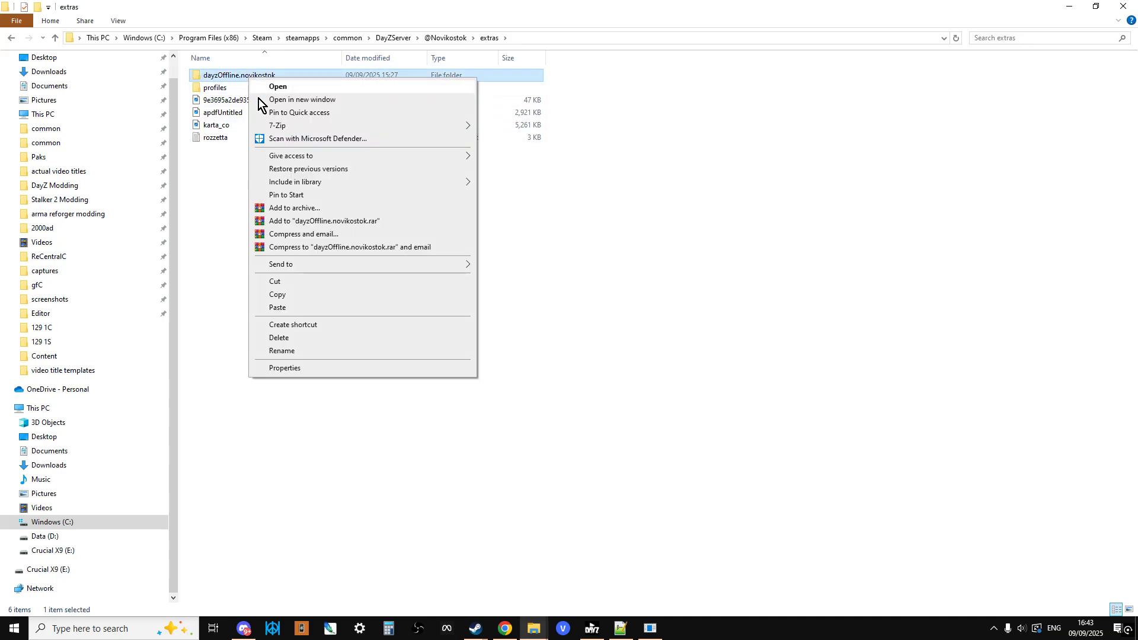
click(312, 293)
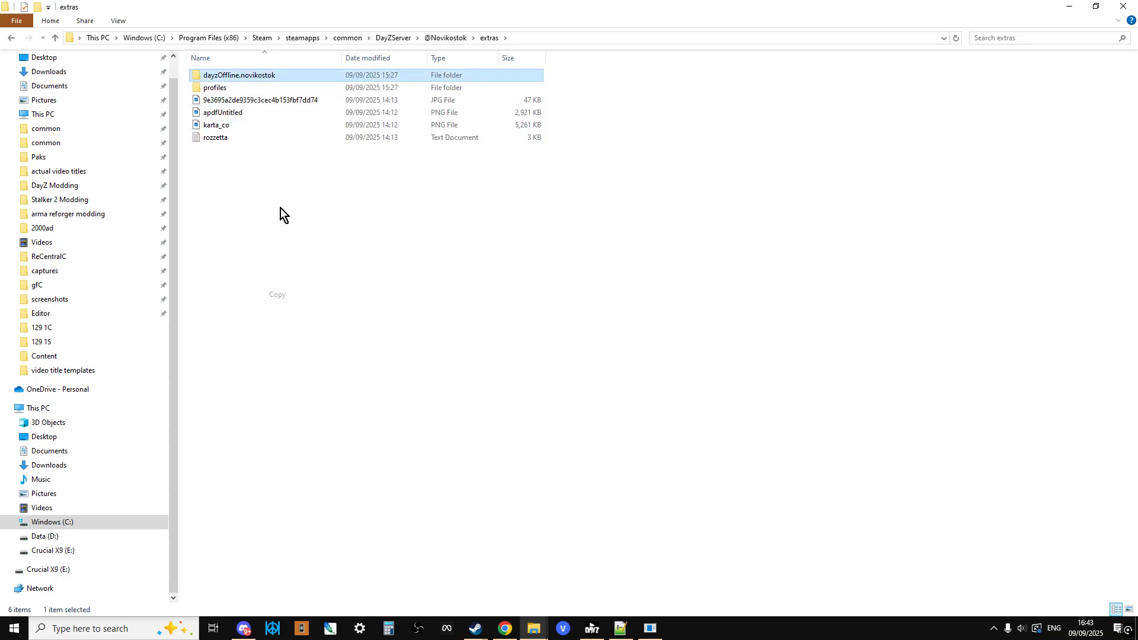
- View the Novikostok title JPG and the apdfUntitled map overview image in extras, closing each one
double_click(250, 101)
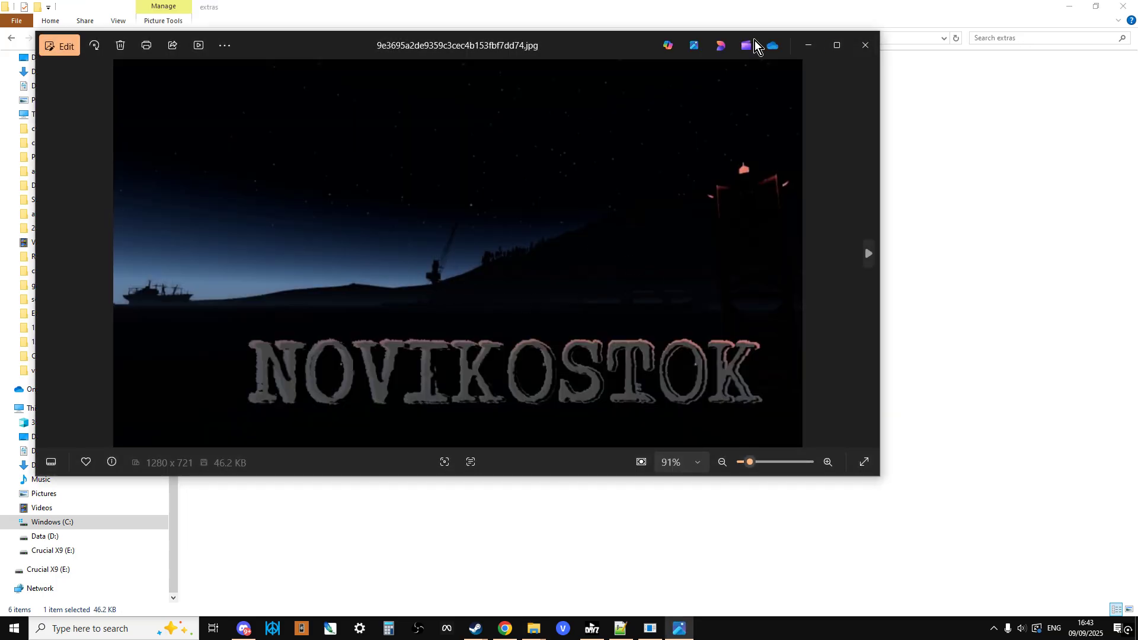
click(866, 45)
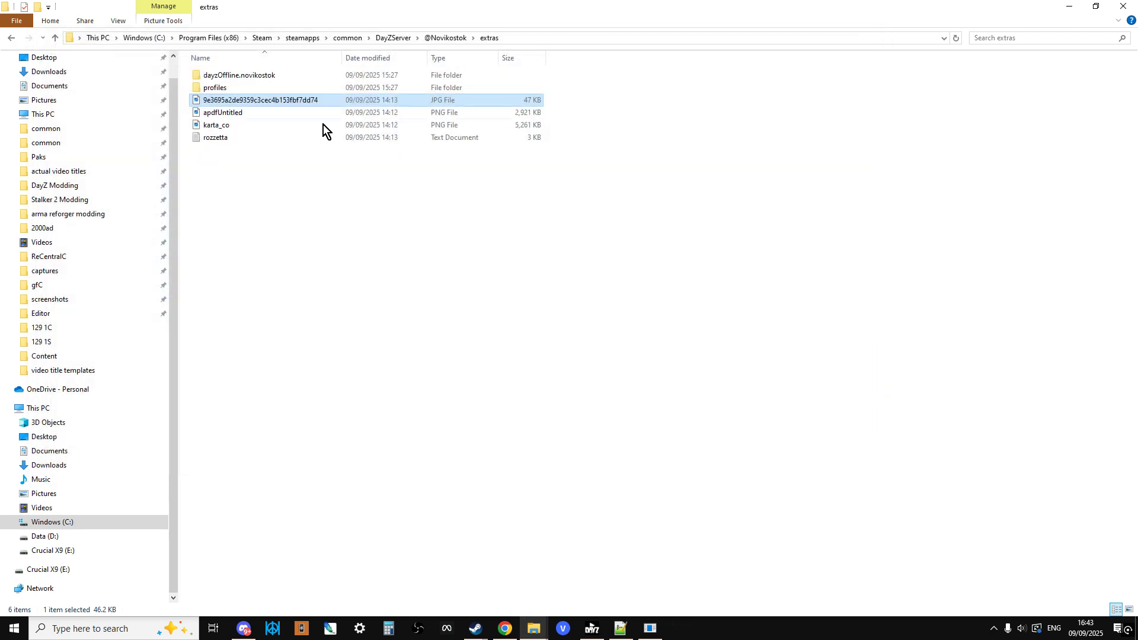
double_click(220, 113)
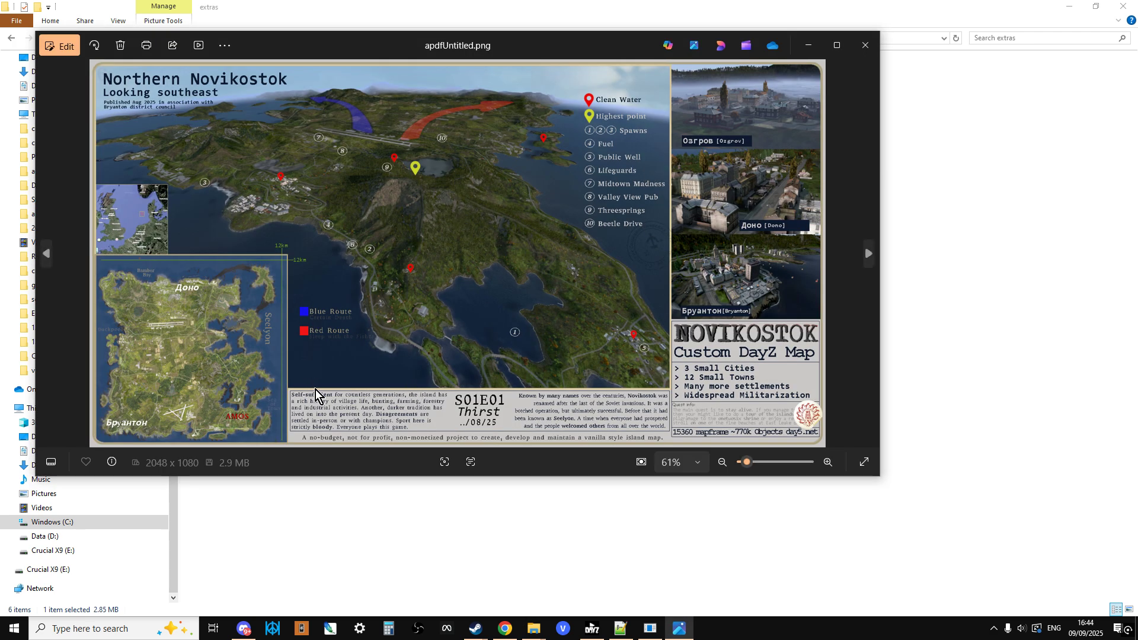
click(865, 45)
- Copy dayzOffline.novikostok from extras again and open DayZServer's mpmissions folder, checking where it can be pasted without pasting
click(248, 79)
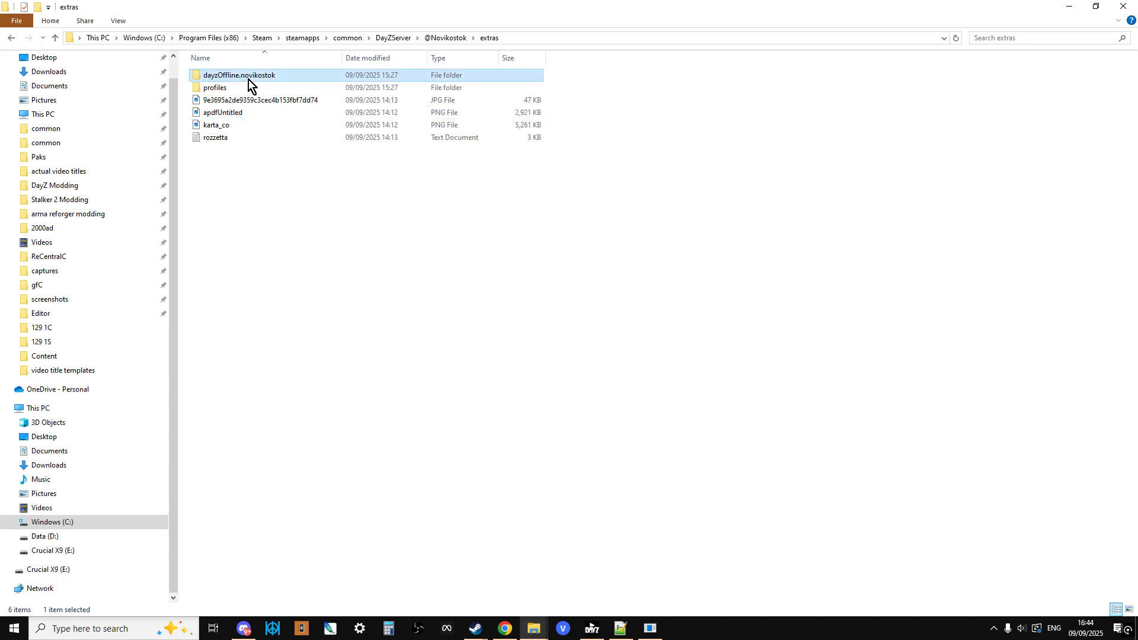
right_click(248, 79)
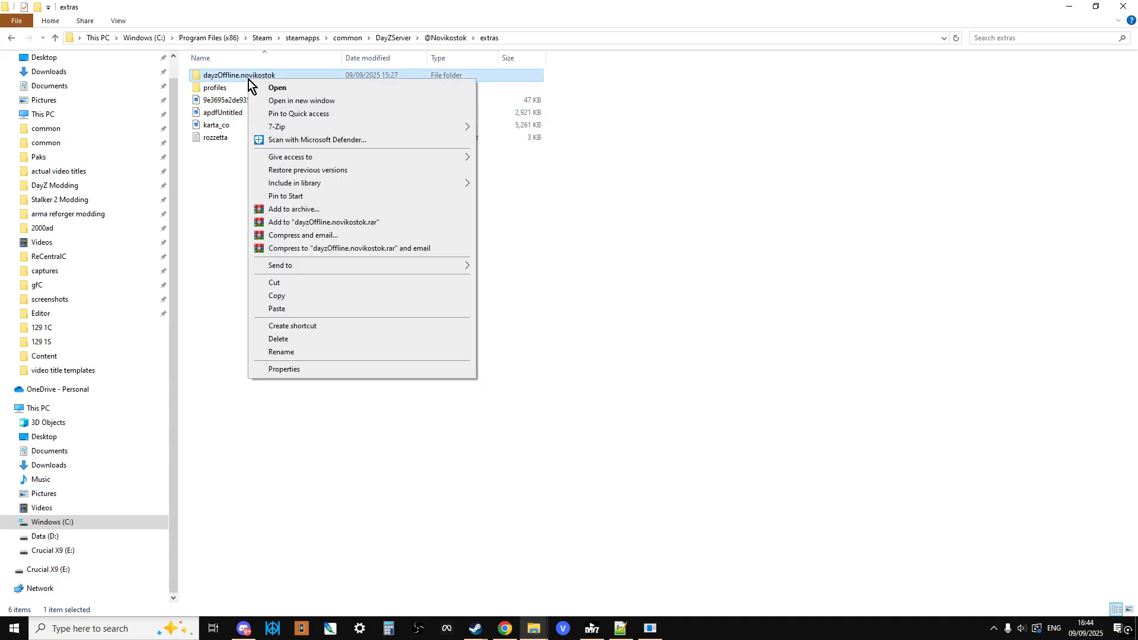
click(301, 295)
click(55, 38)
click(55, 38)
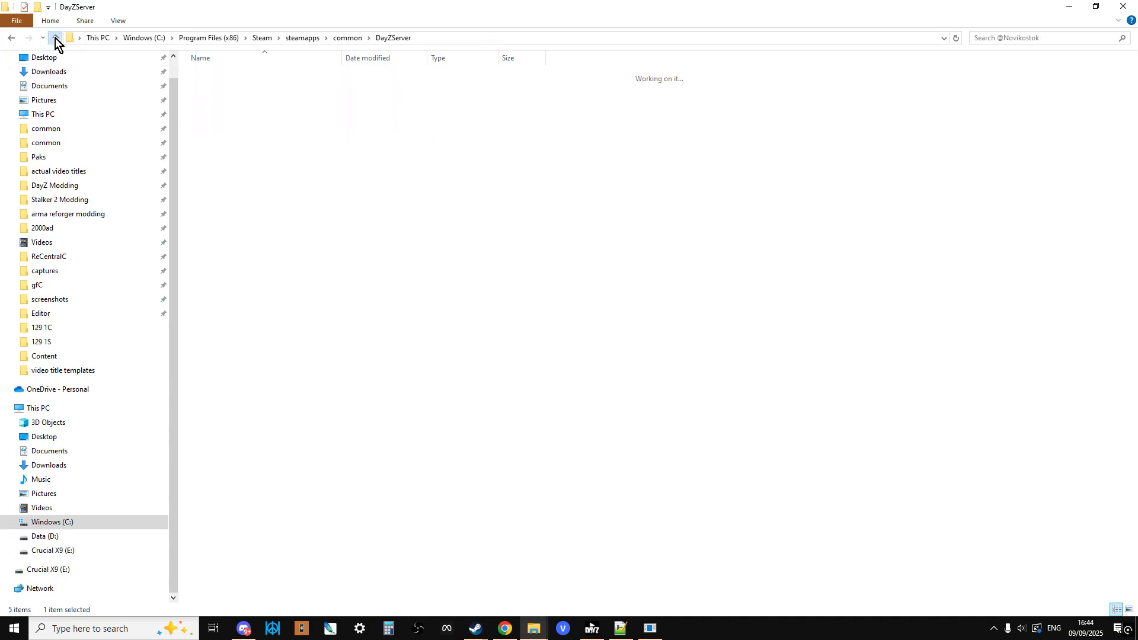
scroll(324, 273, down, 9)
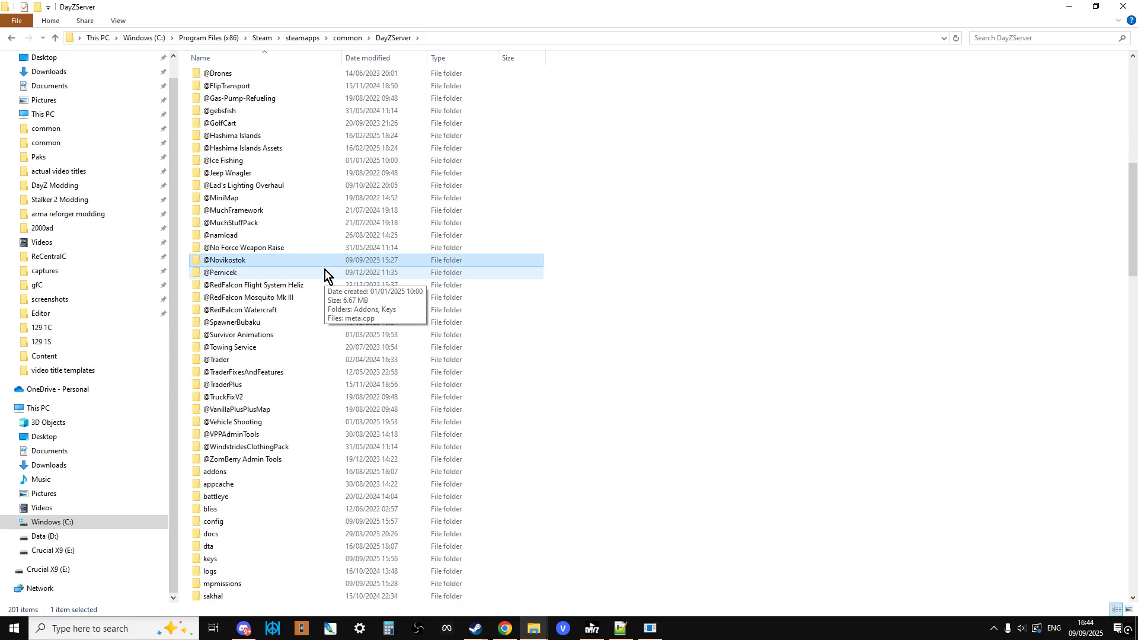
scroll(324, 273, down, 7)
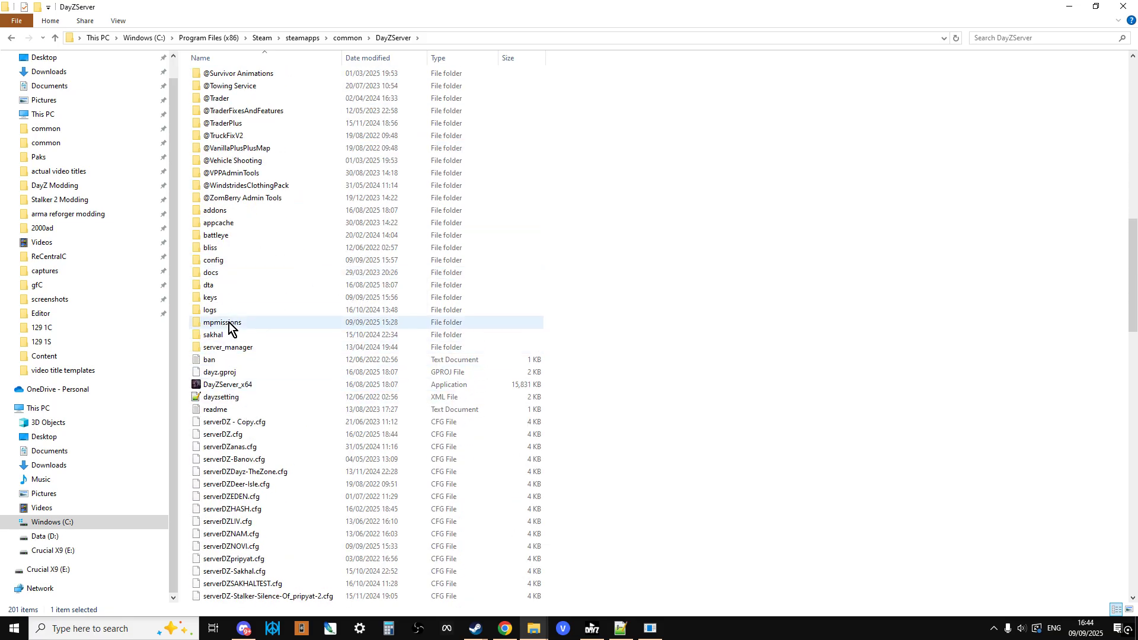
double_click(229, 325)
right_click(565, 298)
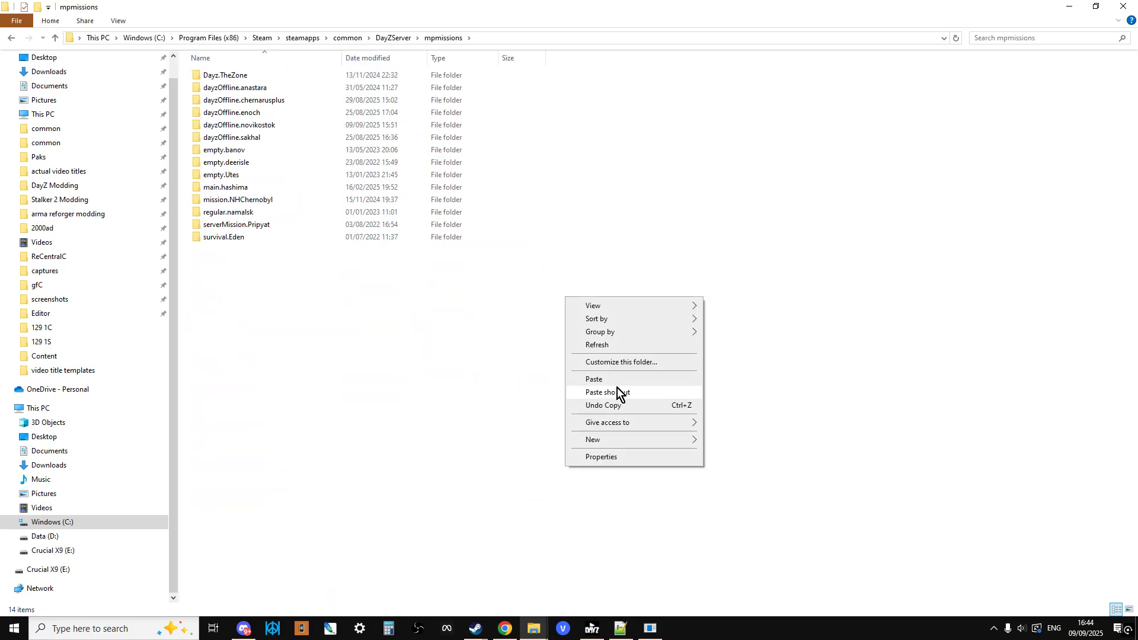
click(330, 356)
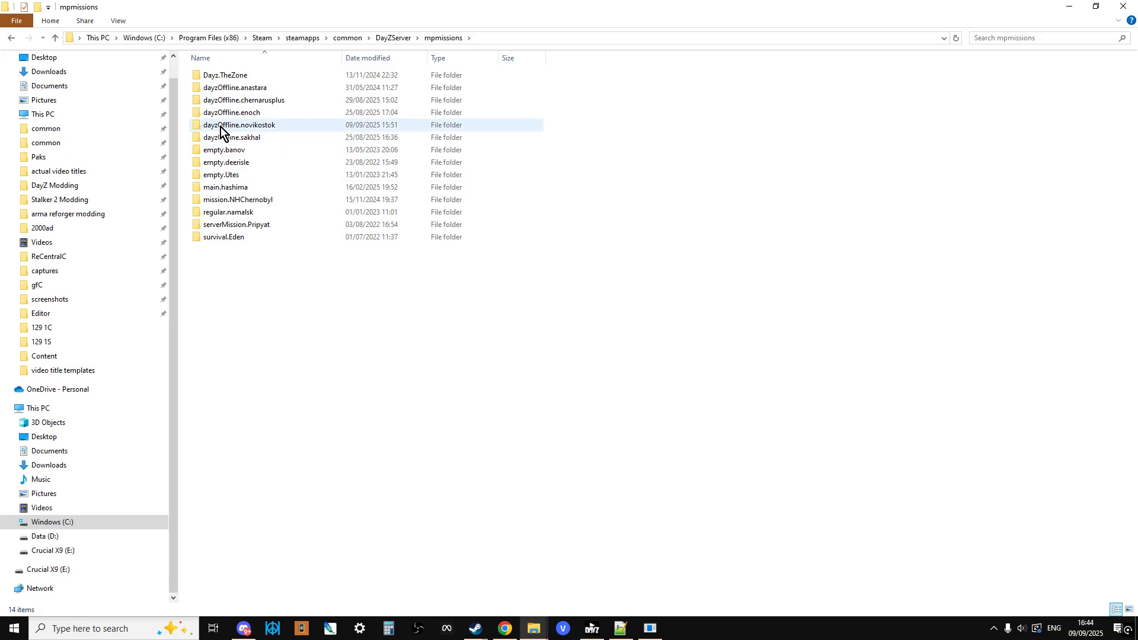
- Open cfgeconomycore from the dayzOffline.novikostok mission folder in Notepad++ and highlight the costock10_ce block
double_click(245, 125)
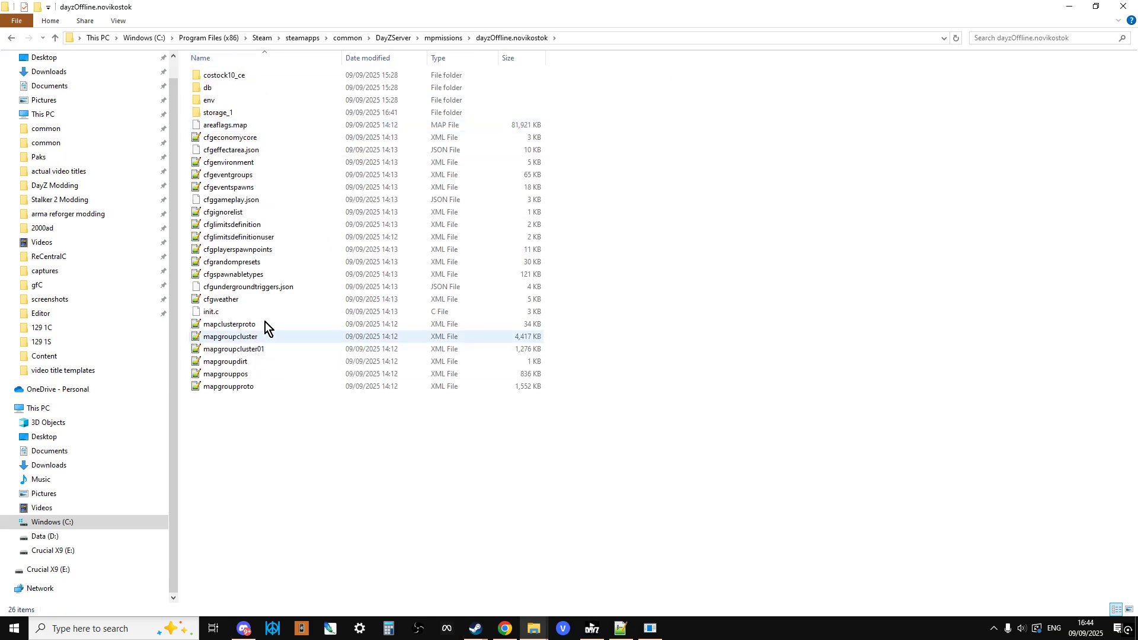
mouse_move(259, 111)
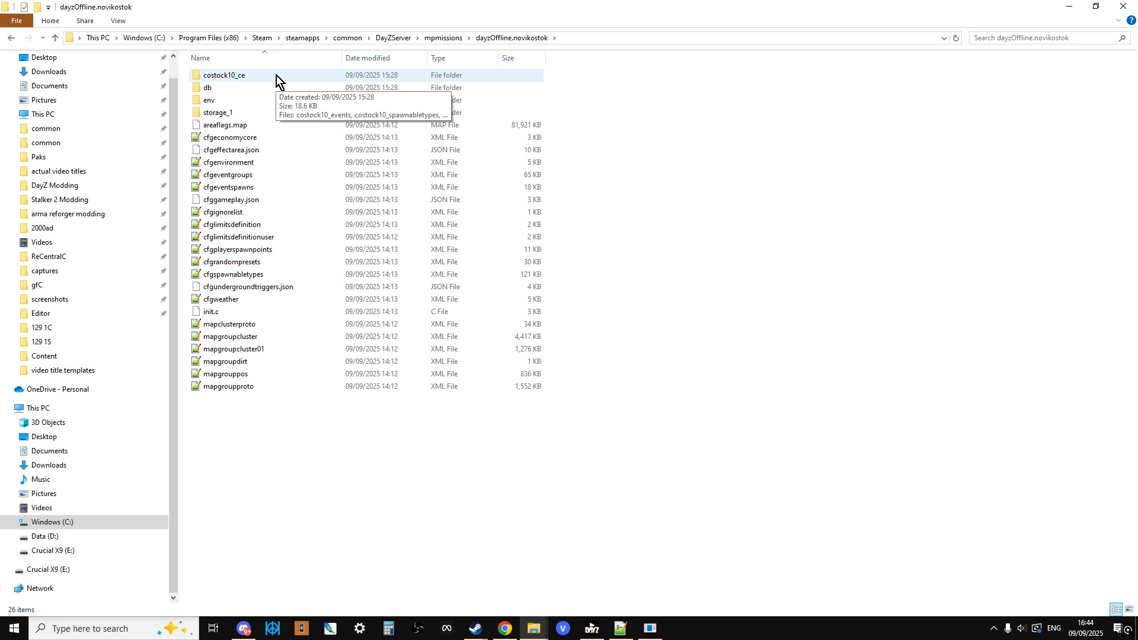
mouse_move(276, 173)
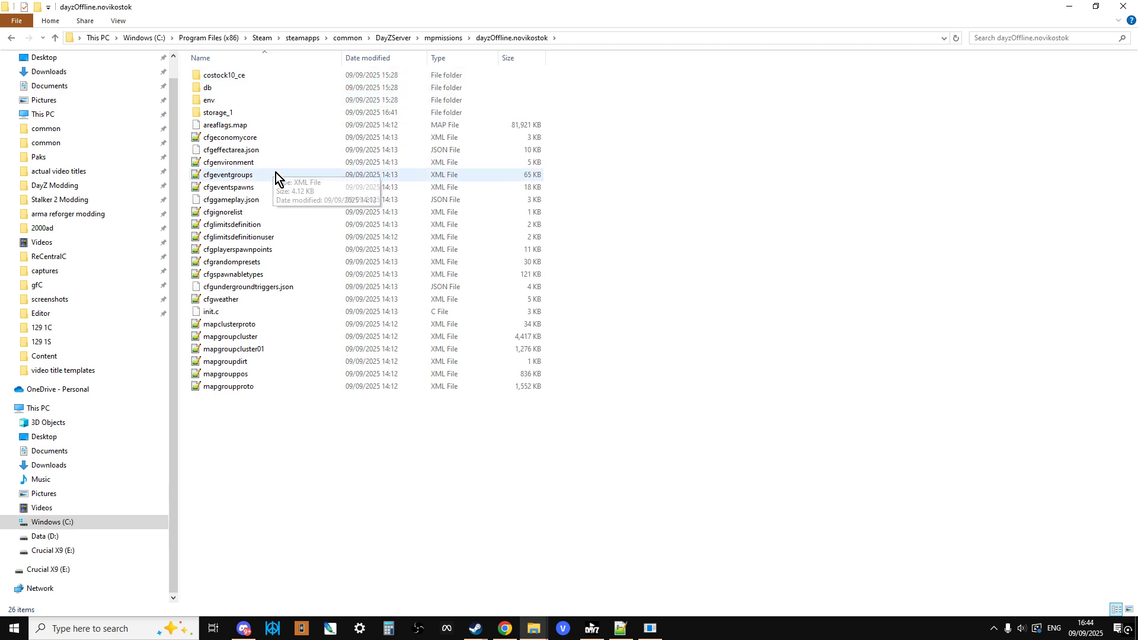
right_click(242, 144)
click(314, 191)
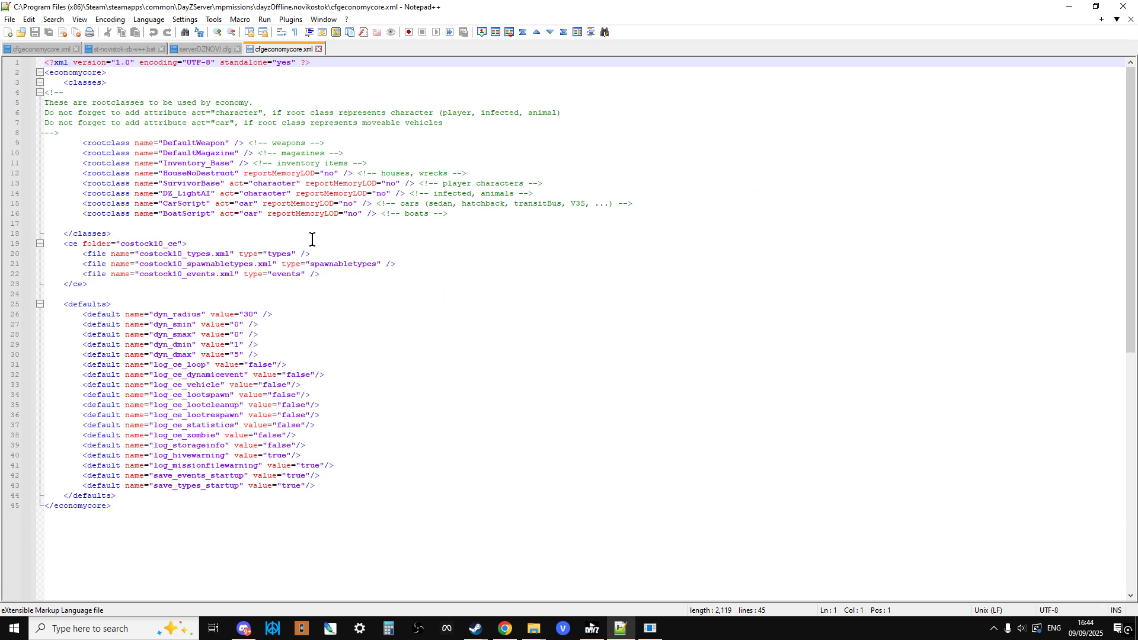
drag(112, 288, 42, 247)
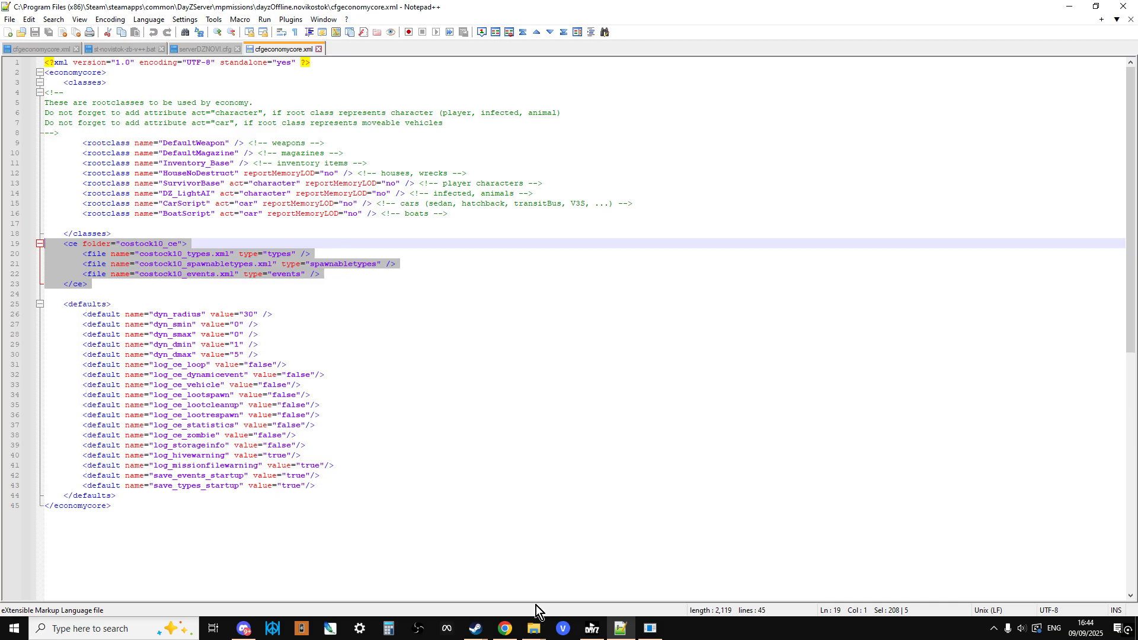
- Switch back to File Explorer, go up to the DayZServer folder and look through its server config and batch files
click(539, 631)
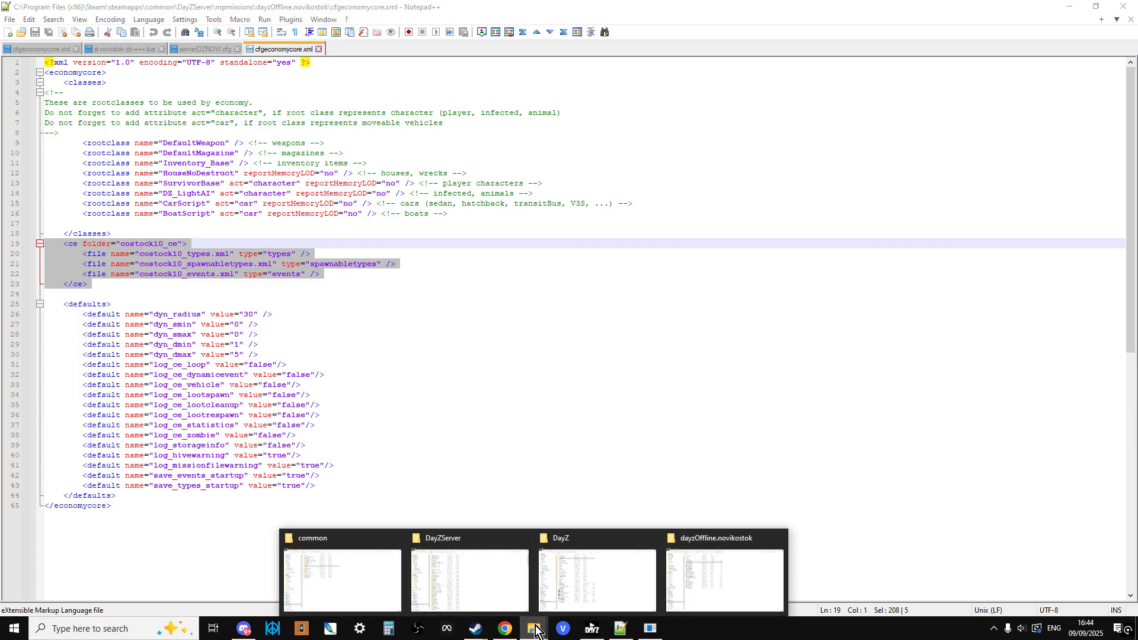
click(688, 579)
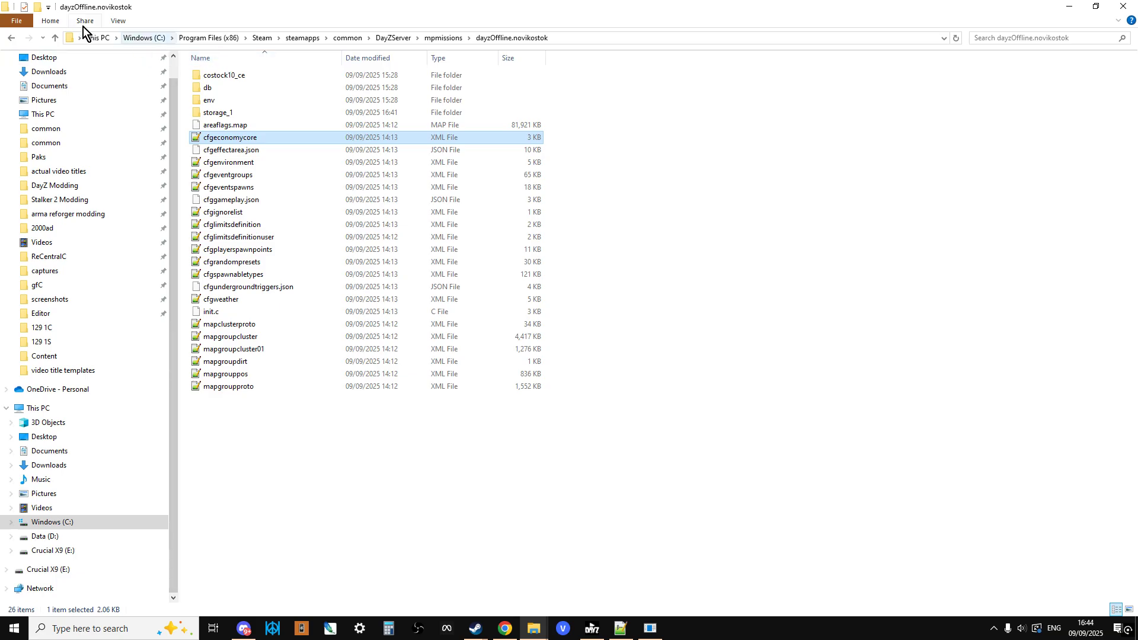
click(54, 40)
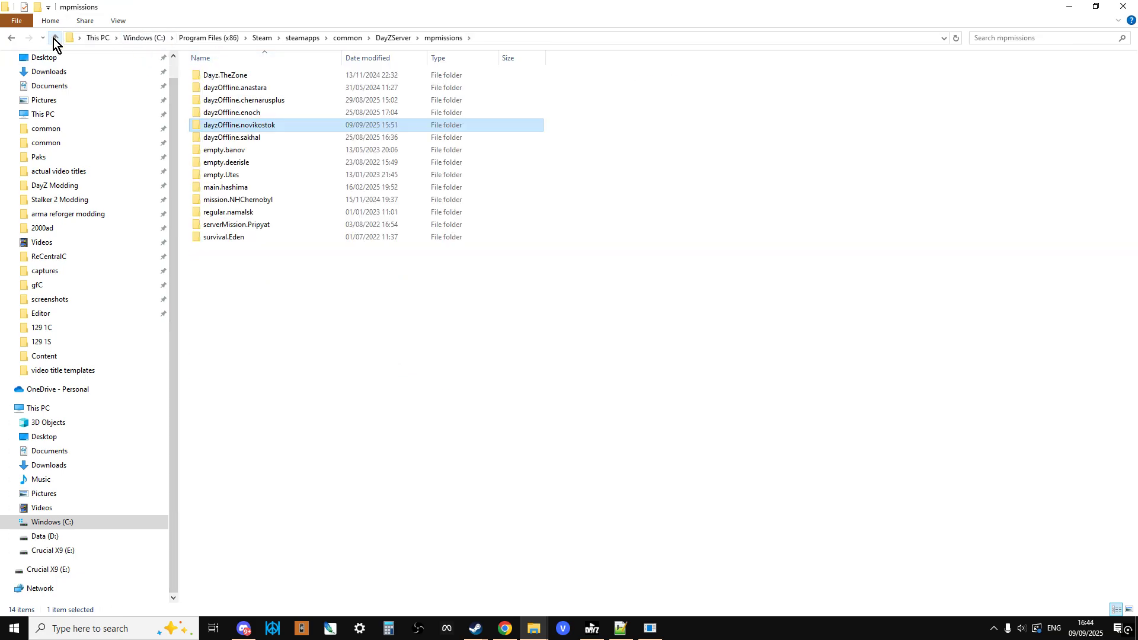
click(54, 39)
scroll(430, 296, down, 7)
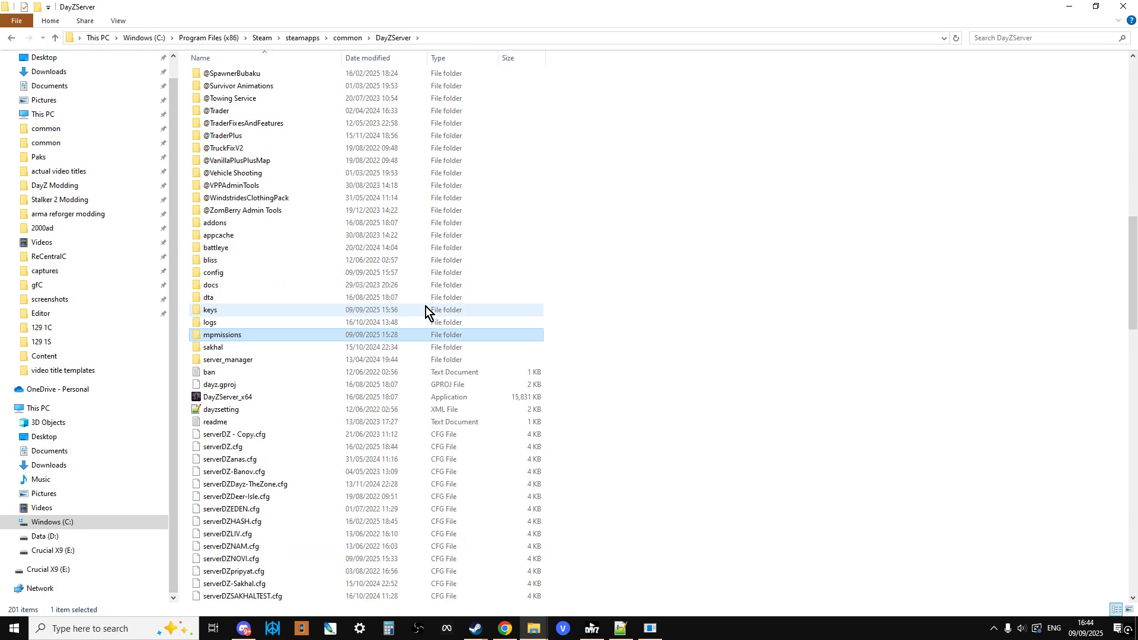
scroll(426, 313, down, 2)
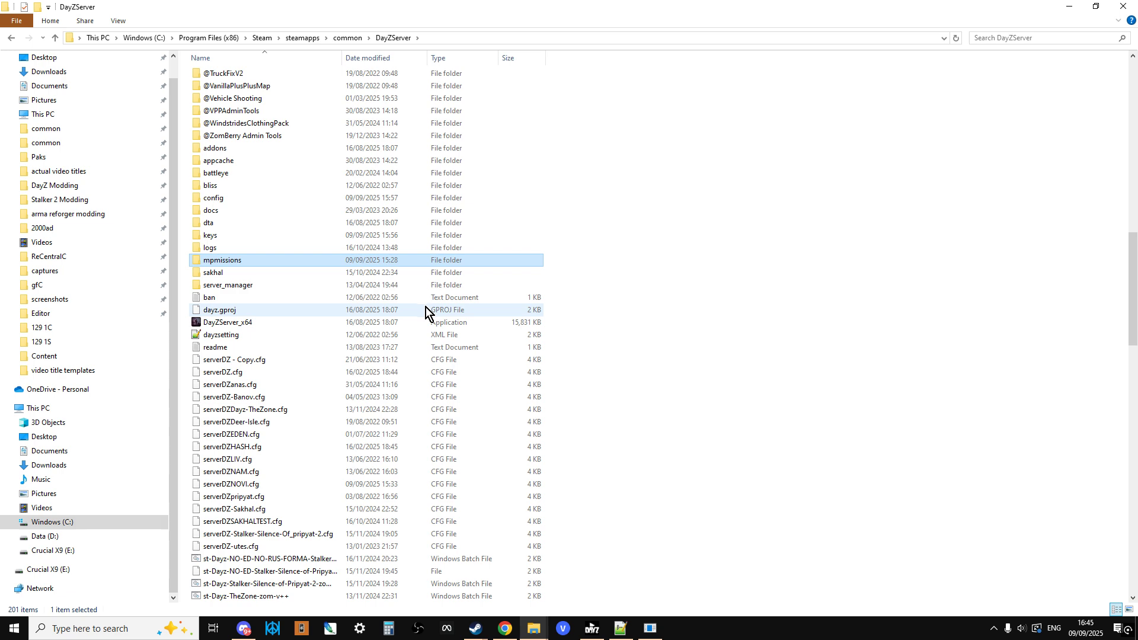
scroll(424, 310, down, 3)
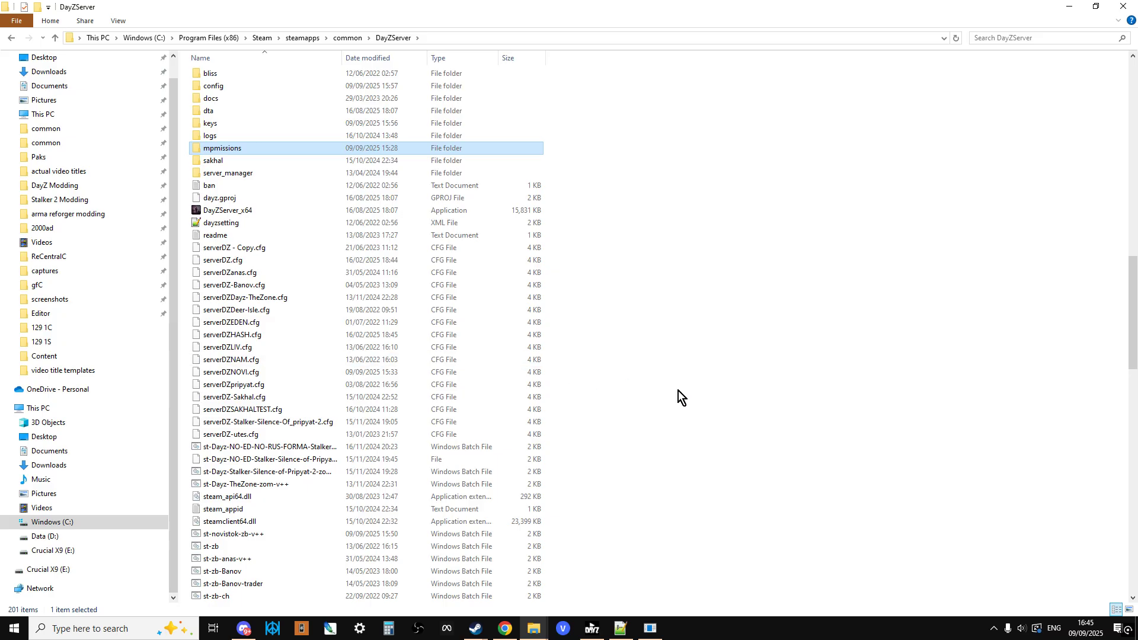
- Find the st-zb-ch-v++ batch file in the DayZServer folder and open it in Notepad++ for editing
scroll(646, 422, down, 7)
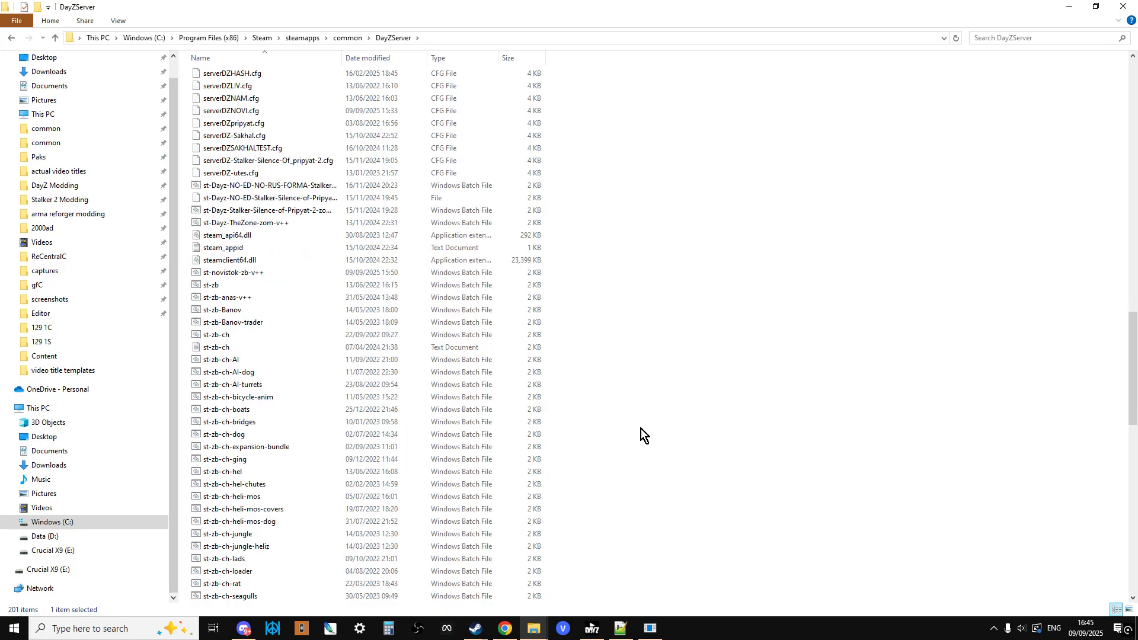
scroll(413, 428, down, 1)
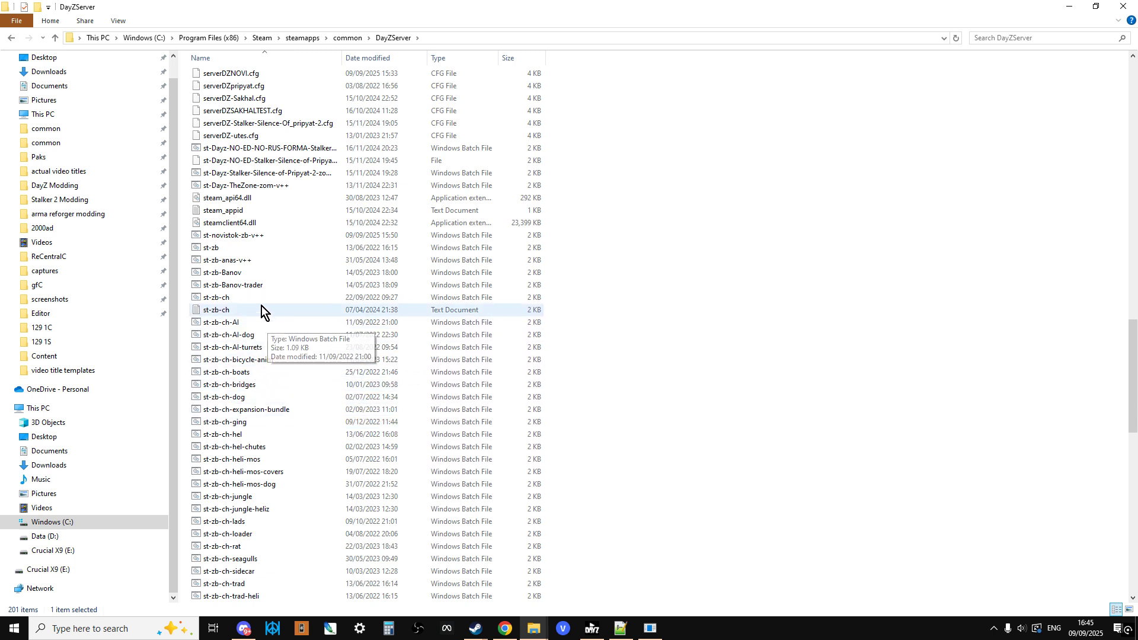
scroll(258, 333, down, 4)
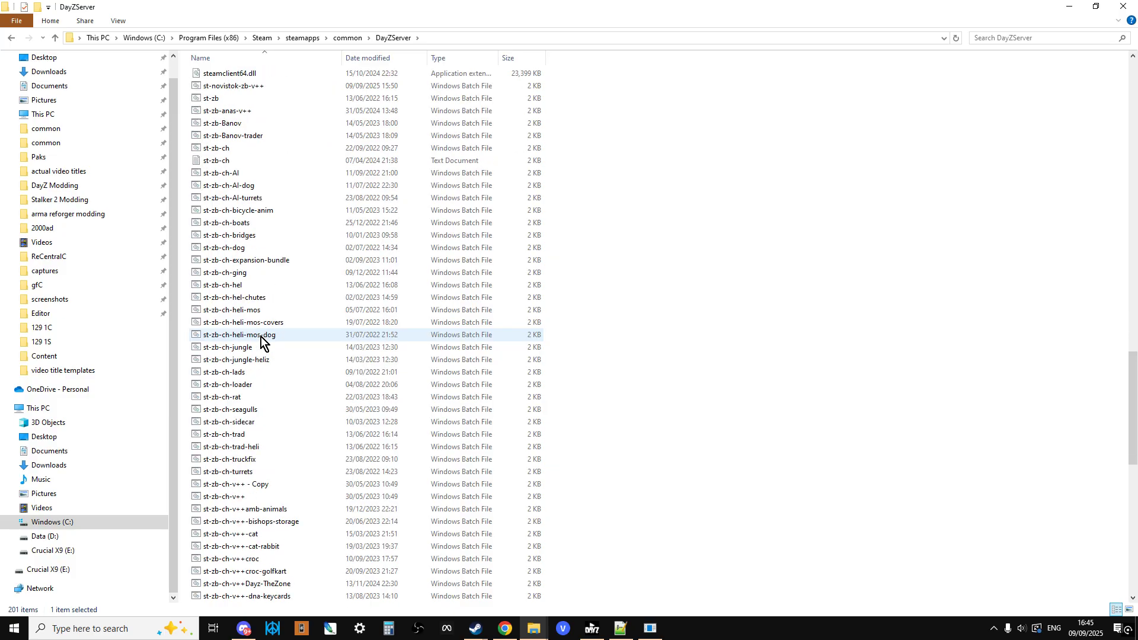
click(222, 499)
right_click(223, 499)
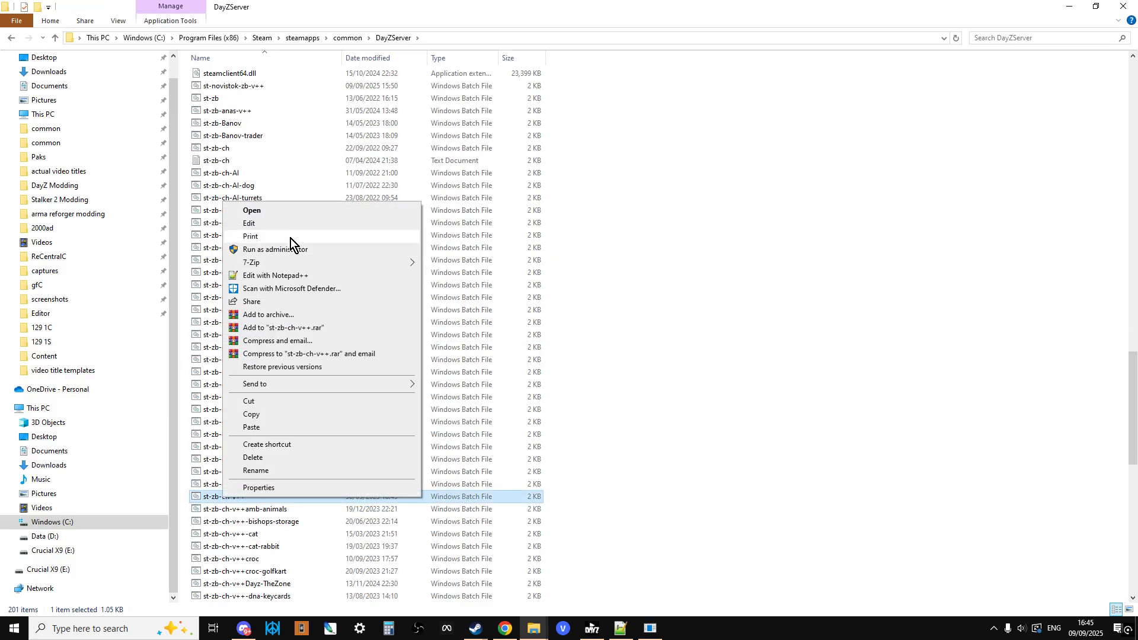
click(282, 274)
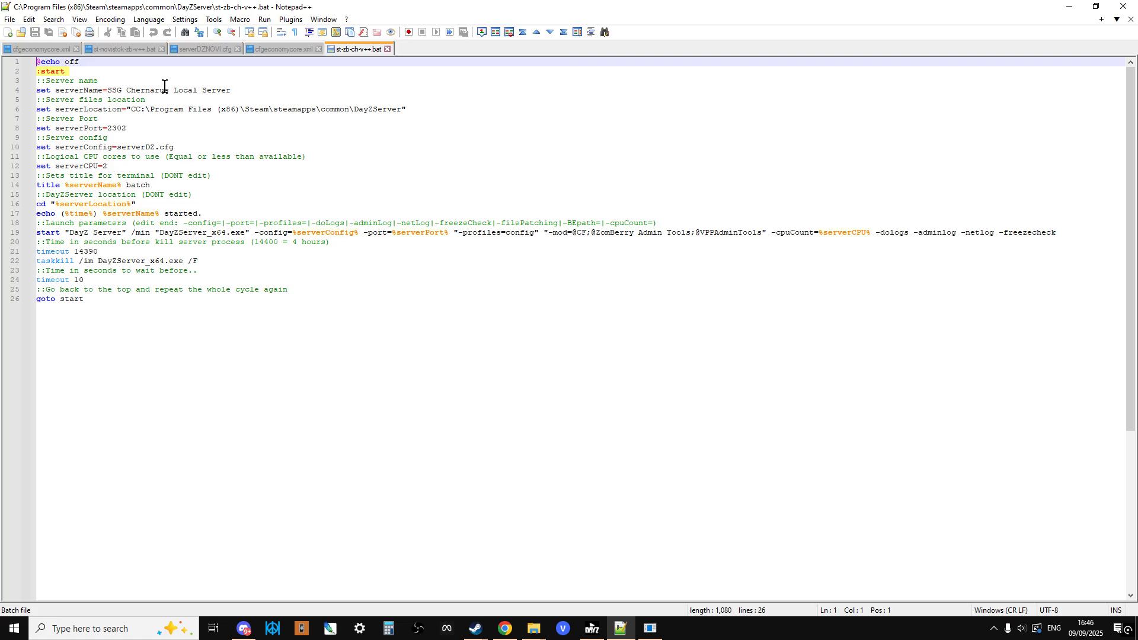
- Replace Chernarus with Novikostok in the serverName value, making it SSG Novikostok Local Server
drag(170, 91, 125, 90)
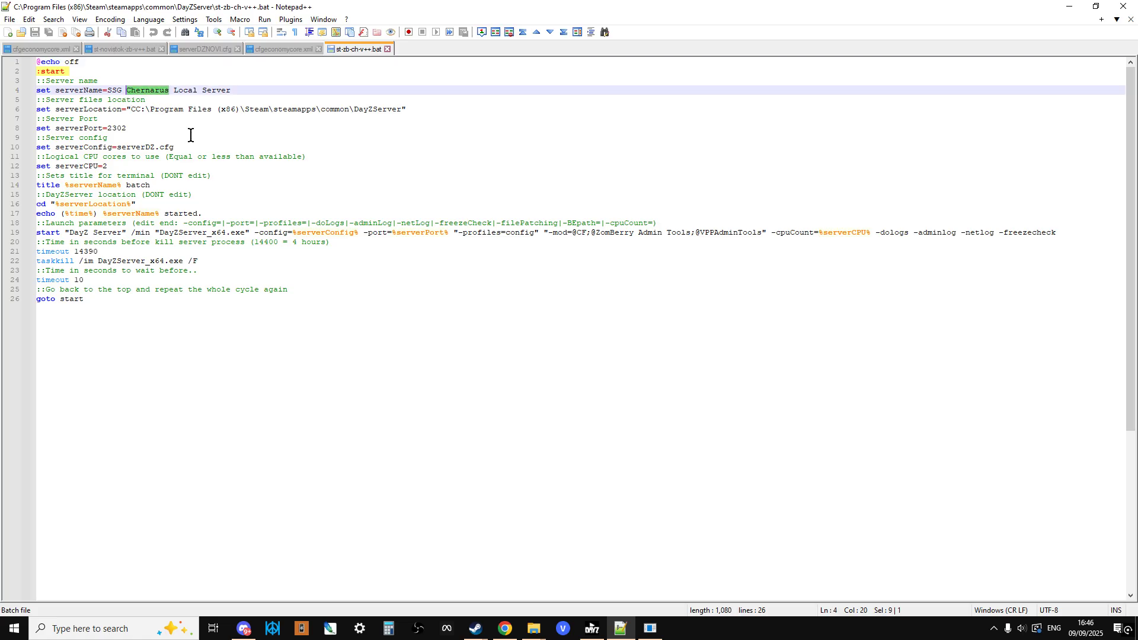
key(Delete)
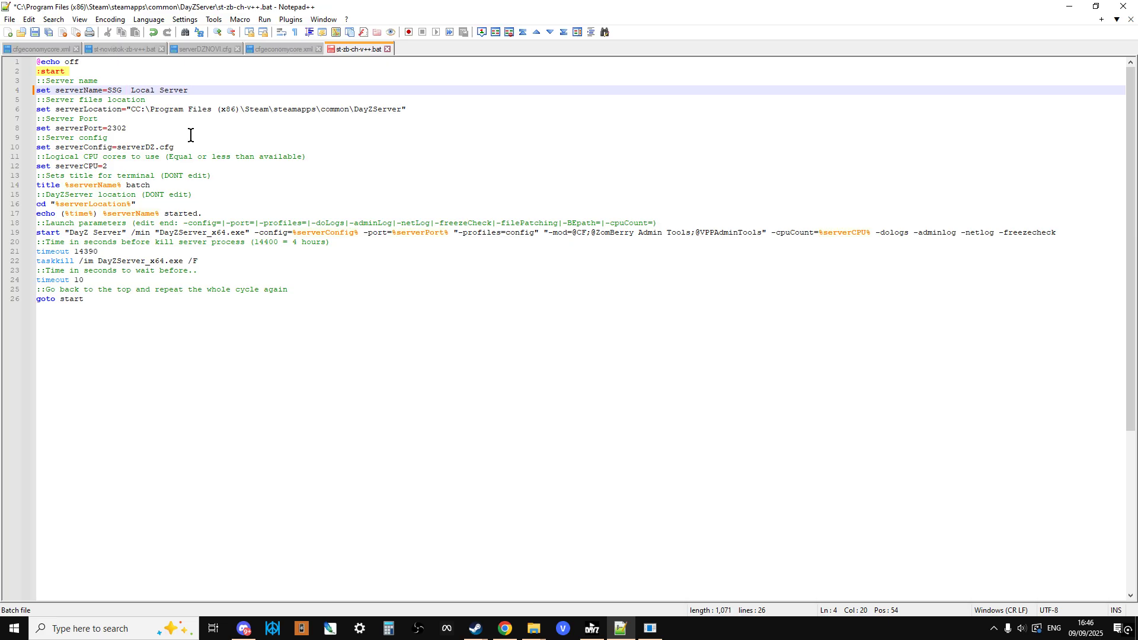
text(No)
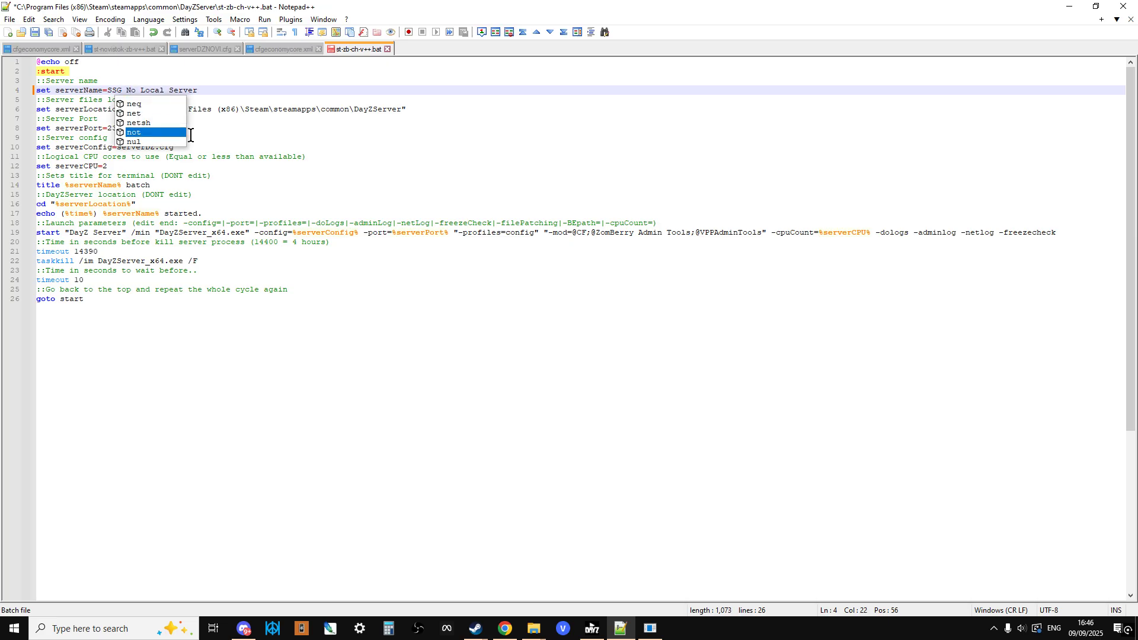
text(vikosyok)
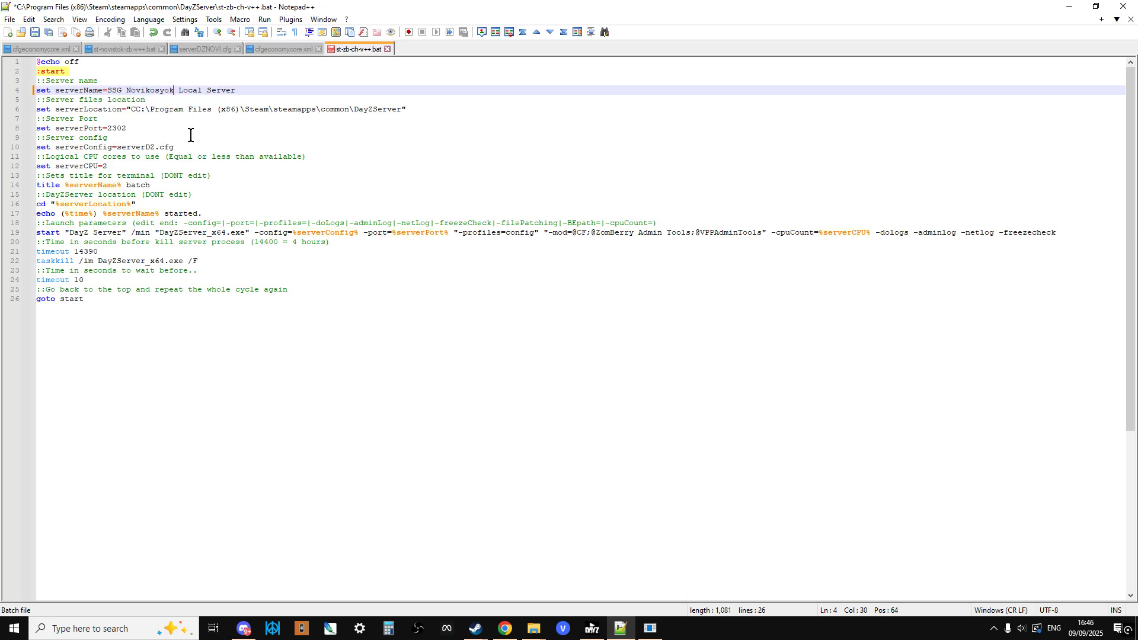
key(BackSpace)
key(BackSpace)
key(BackSpace)
key(BackSpace)
text(stok)
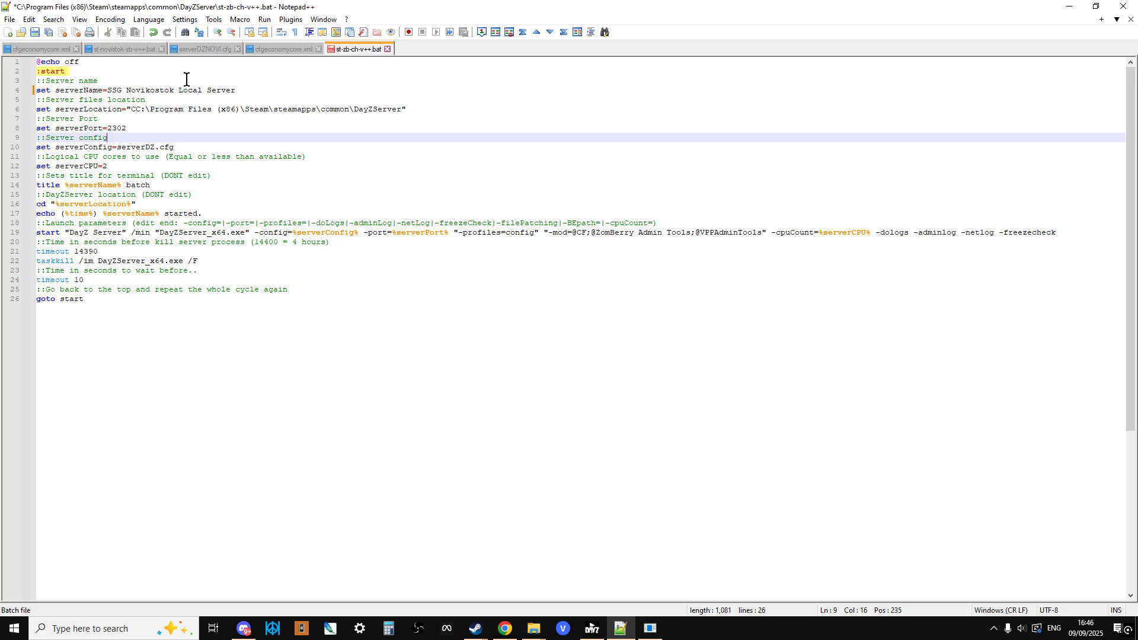
click(193, 106)
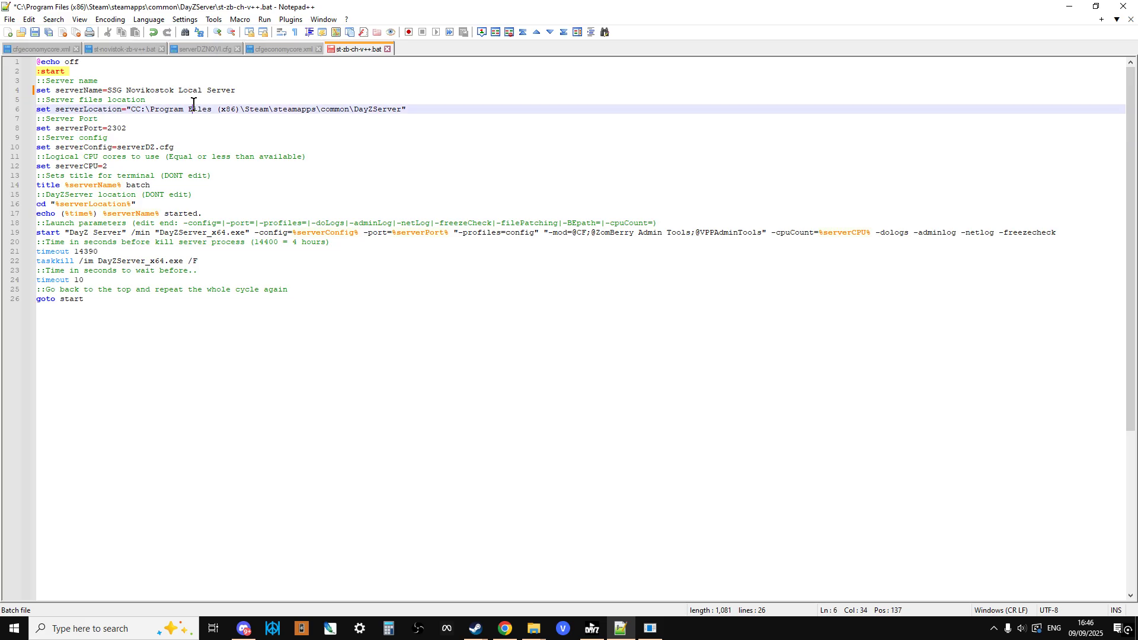
click(155, 148)
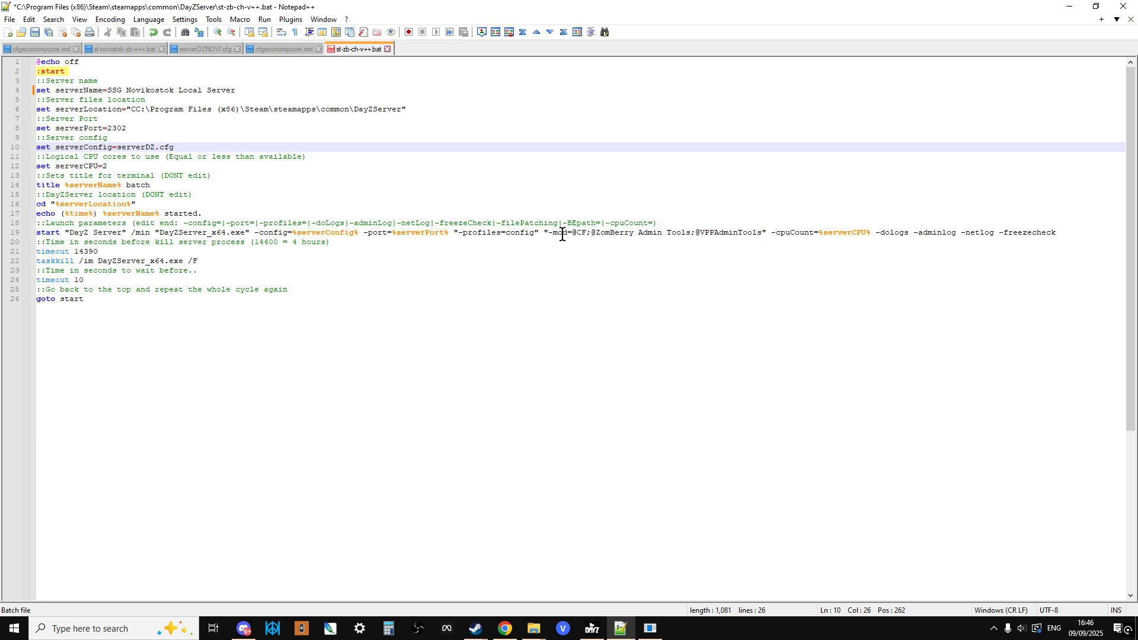
drag(544, 233, 771, 233)
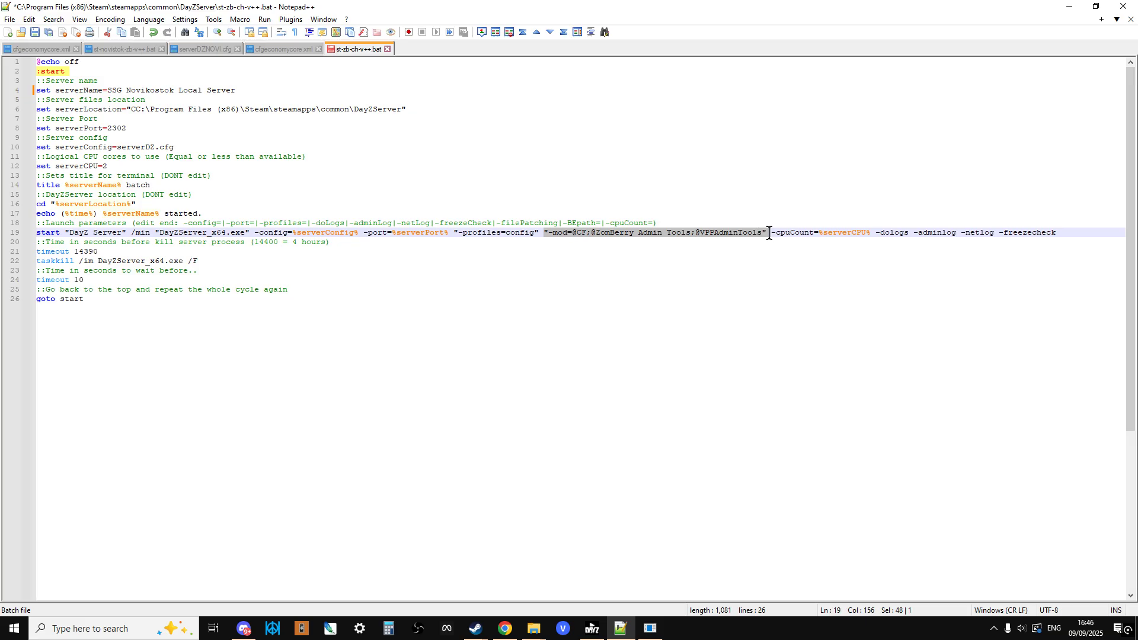
click(661, 243)
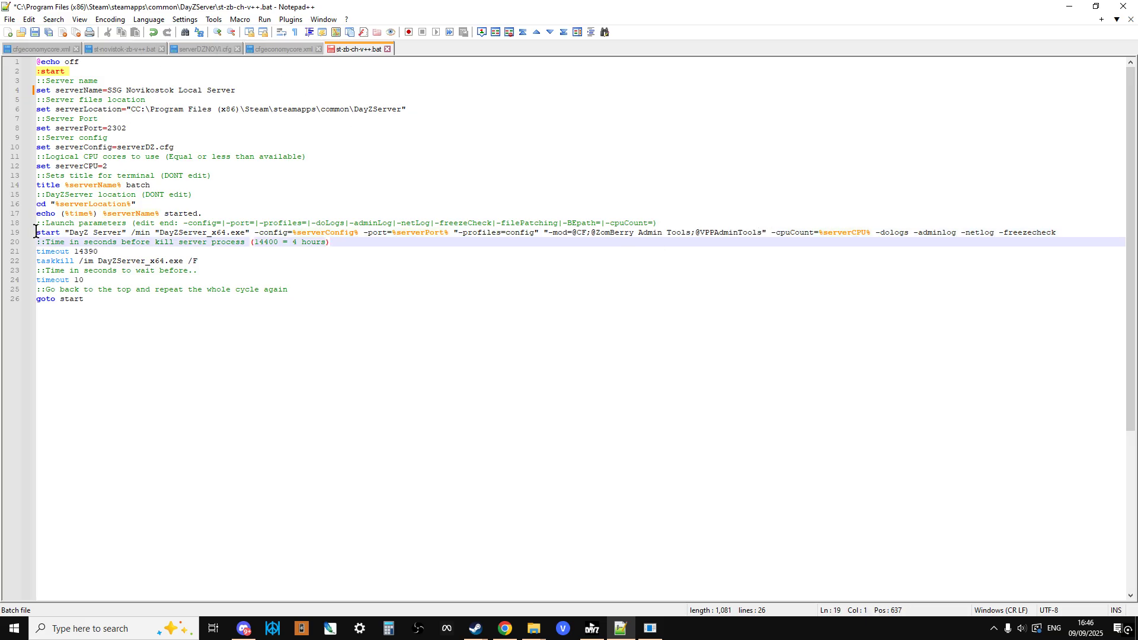
drag(36, 232, 60, 234)
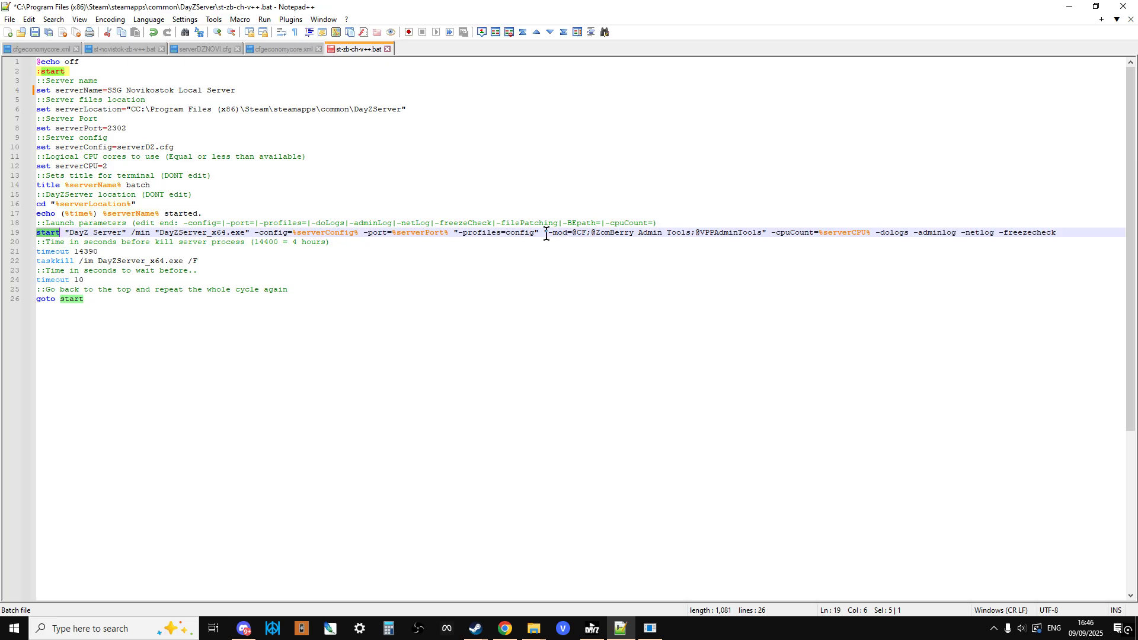
drag(543, 232, 766, 232)
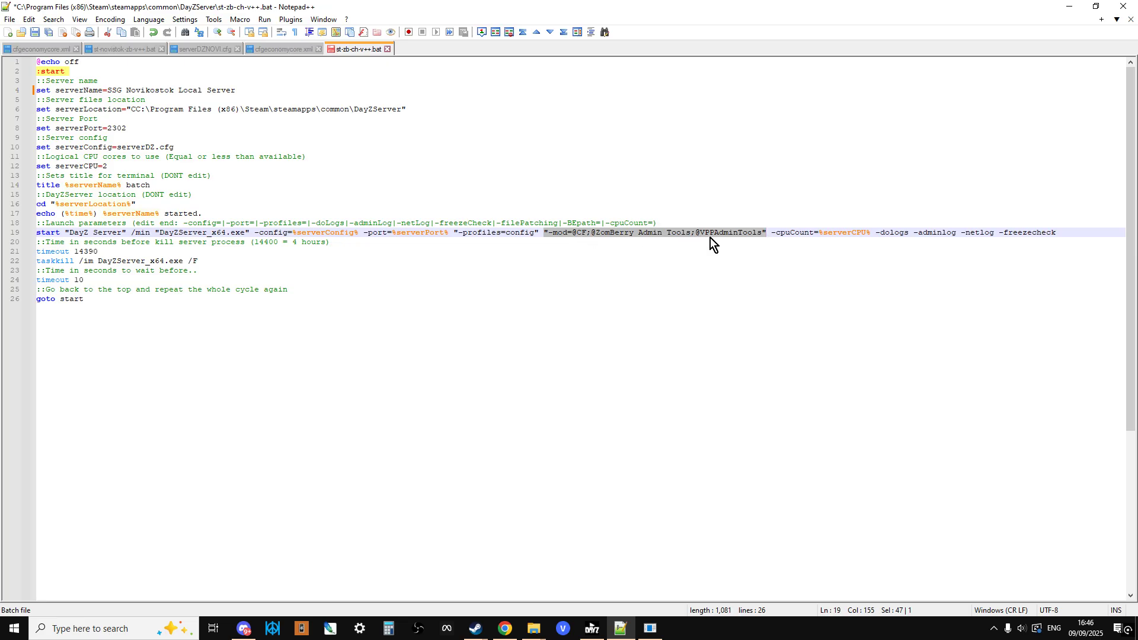
click(763, 233)
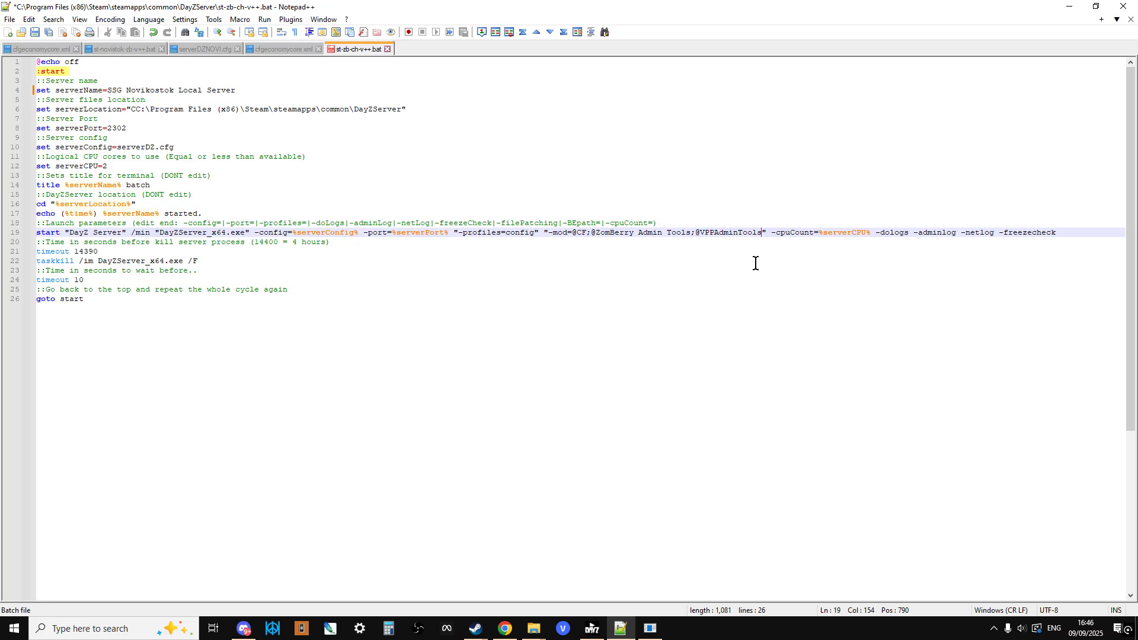
text(;)
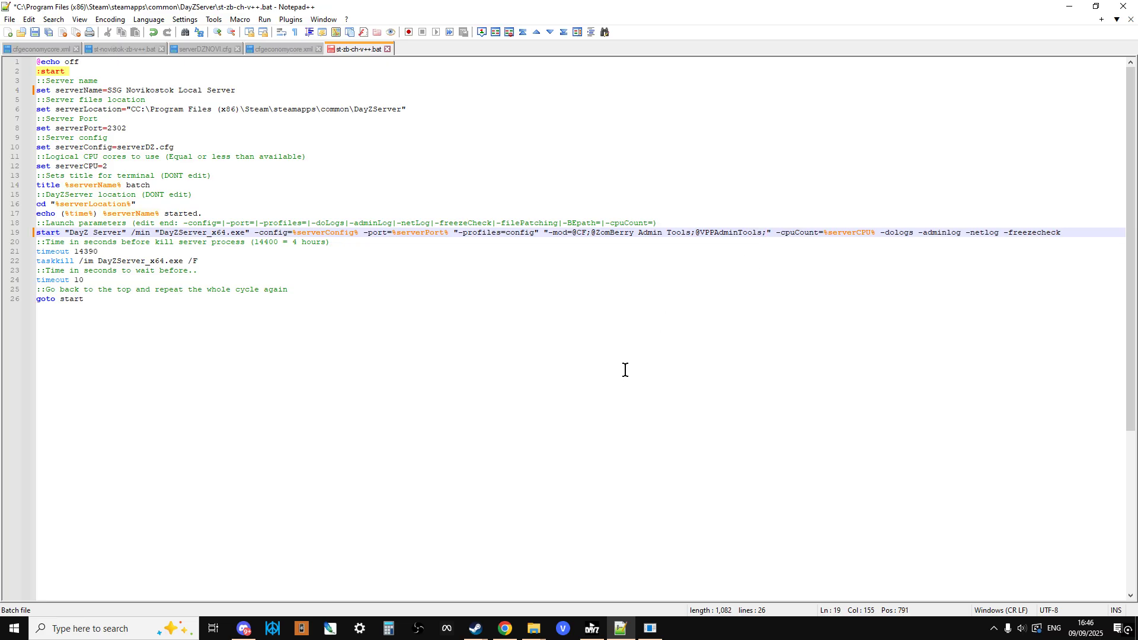
mouse_move(534, 632)
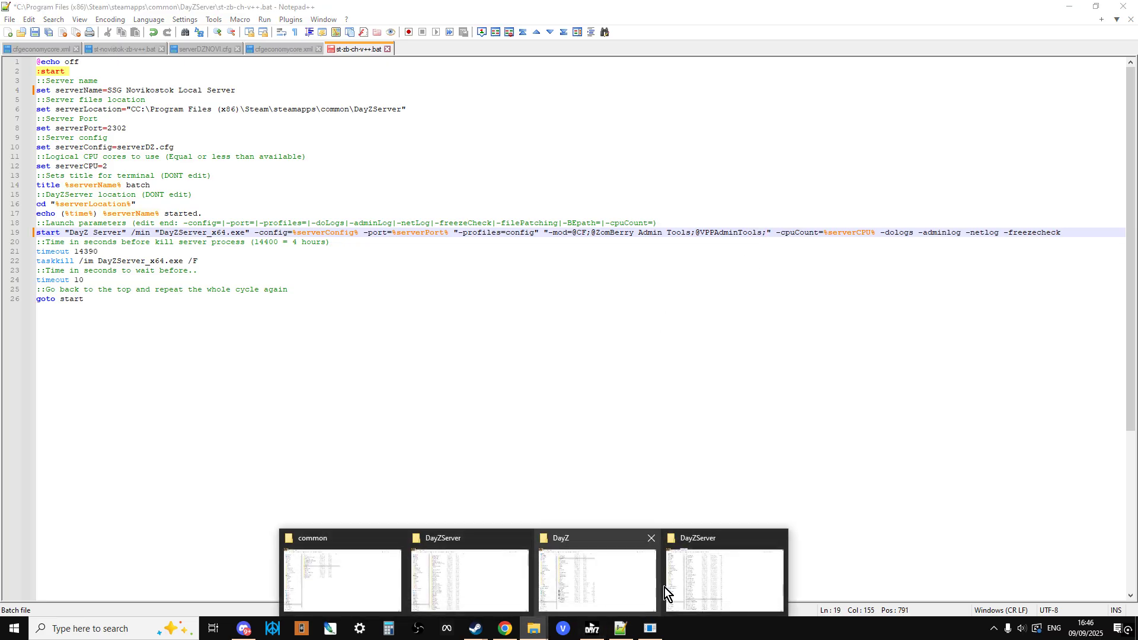
click(687, 578)
scroll(383, 266, up, 20)
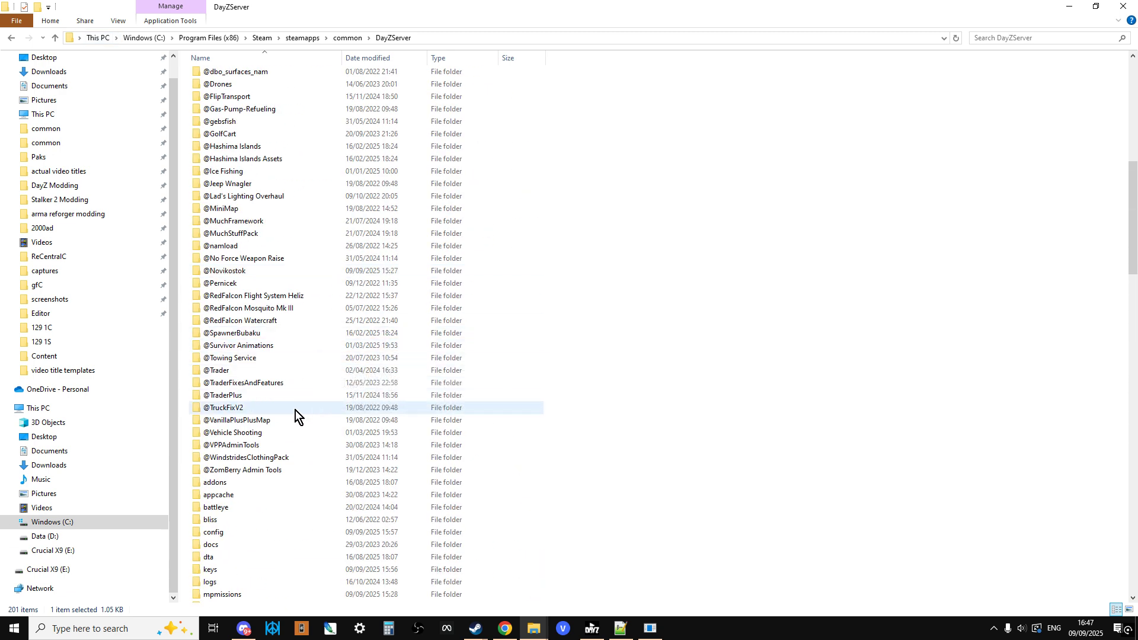
click(245, 272)
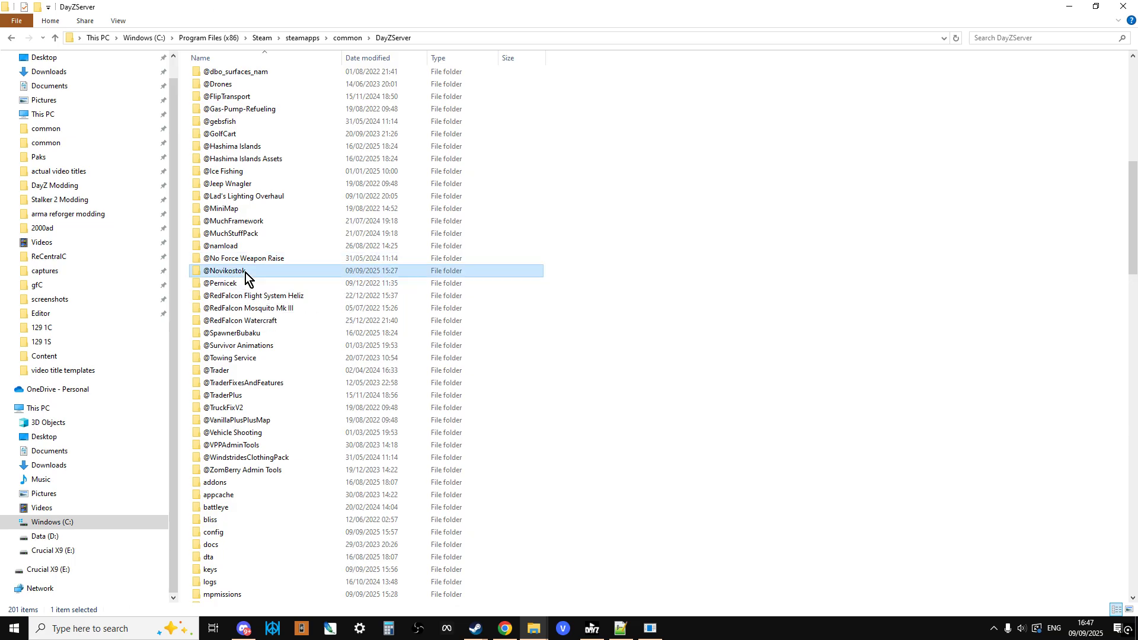
right_click(246, 273)
click(272, 308)
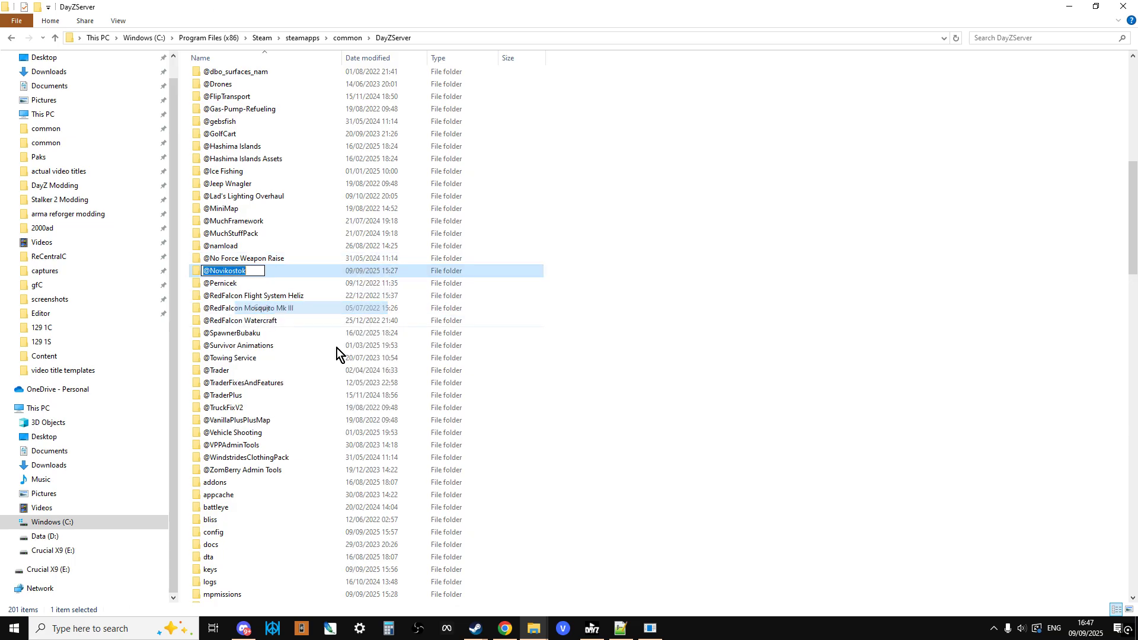